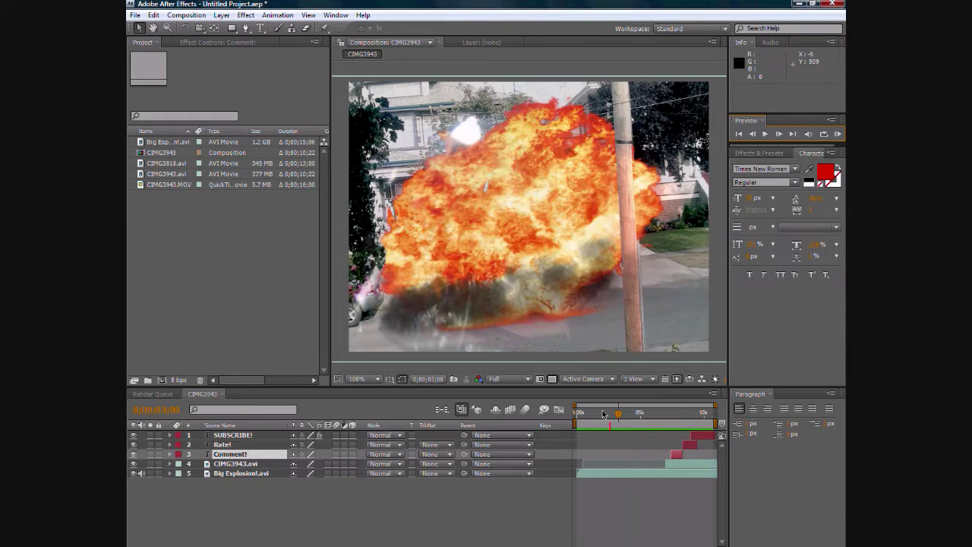
Preview the composite, then save the old project and start a new empty one.
{"action": "left_click", "coordinate": [836, 136]}
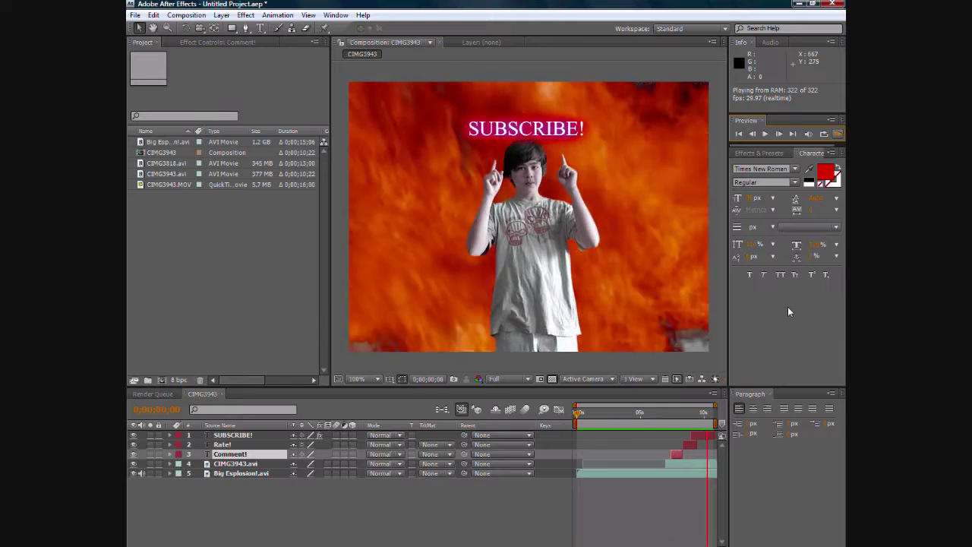
{"action": "left_click", "coordinate": [838, 134]}
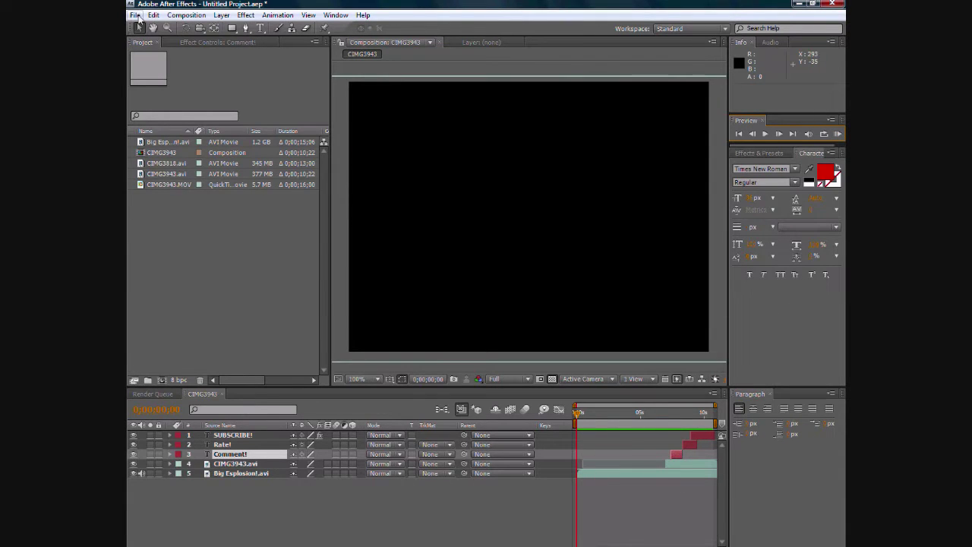
{"action": "left_click", "coordinate": [135, 15]}
{"action": "mouse_move", "coordinate": [214, 29]}
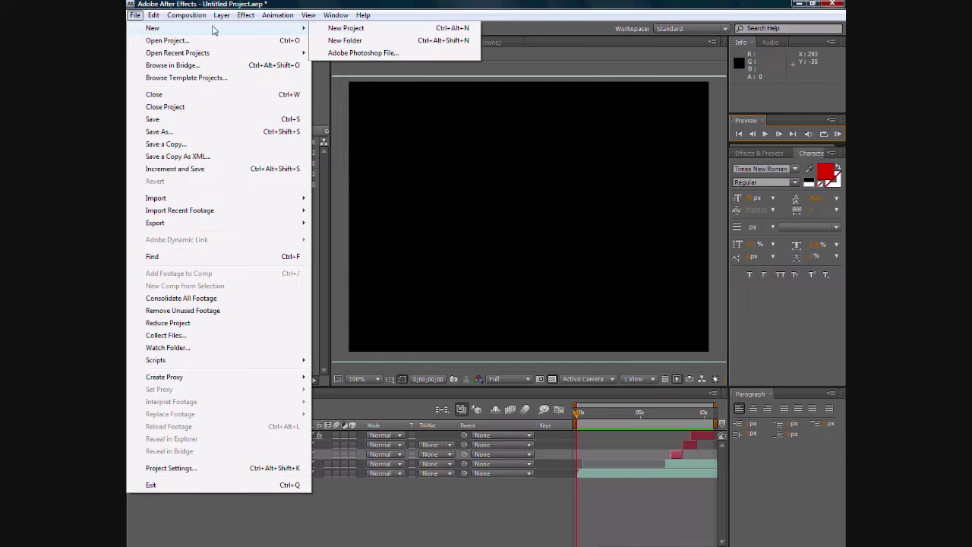
{"action": "left_click", "coordinate": [376, 34]}
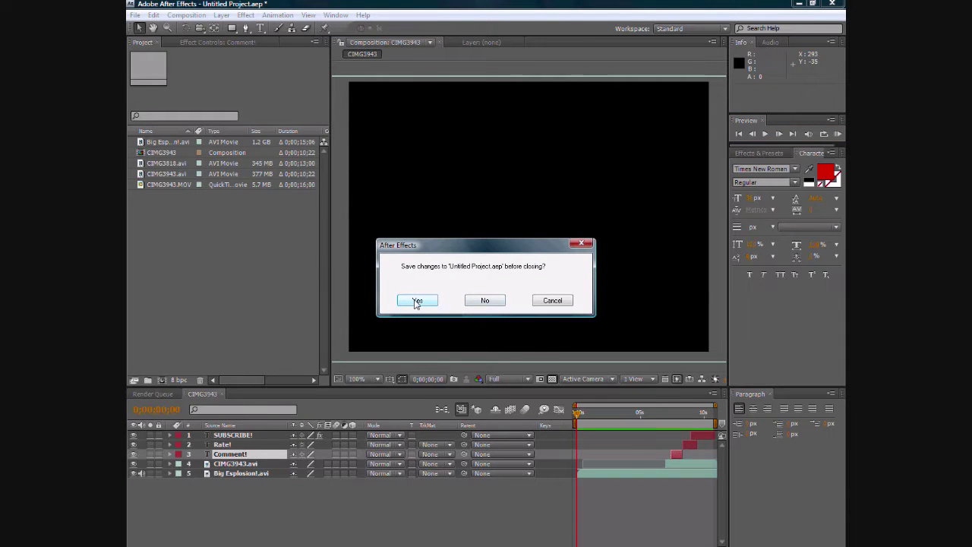
{"action": "left_click", "coordinate": [417, 300]}
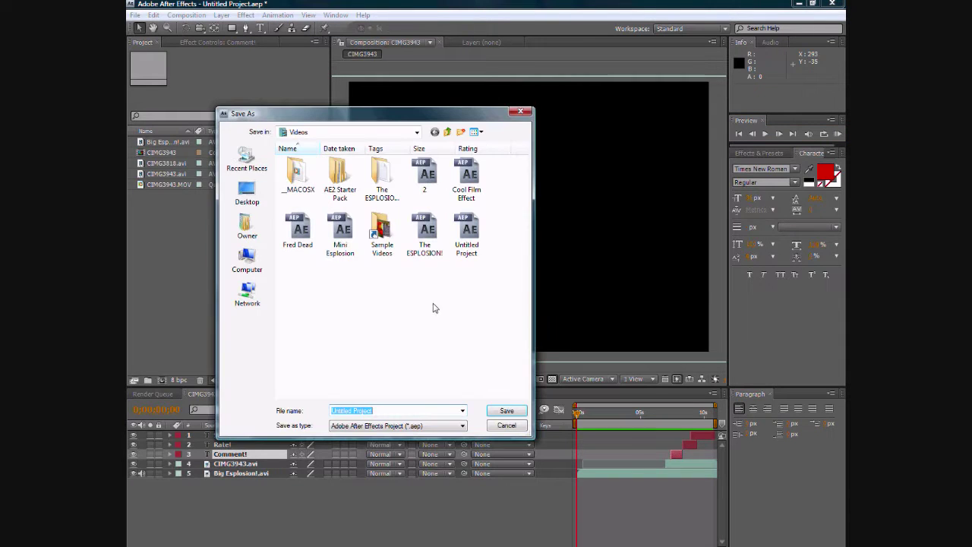
{"action": "left_click", "coordinate": [418, 412]}
{"action": "left_click", "coordinate": [505, 411]}
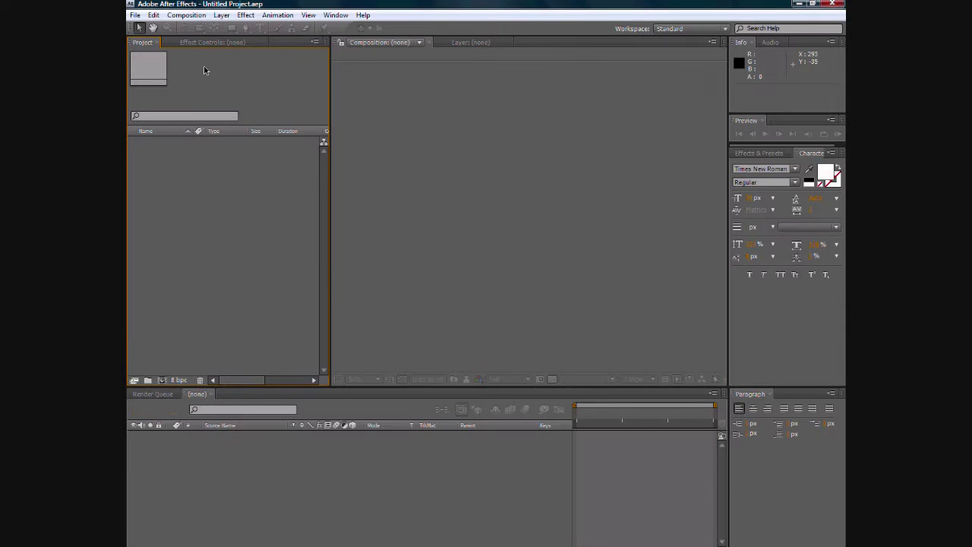
Import CIMG3943.MOV from Removable Disk (G:) > DCIM > 100CASIO.
{"action": "left_click", "coordinate": [132, 15]}
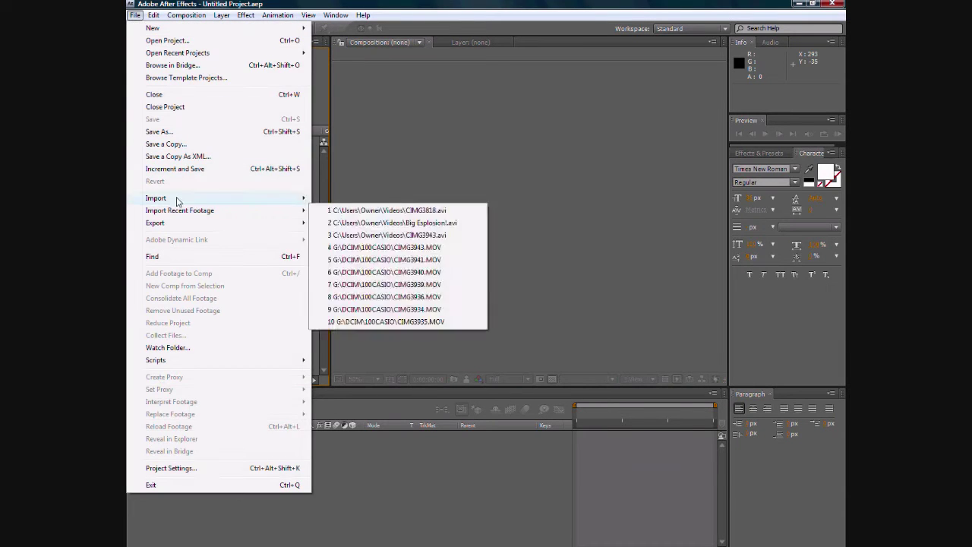
{"action": "mouse_move", "coordinate": [296, 198]}
{"action": "left_click", "coordinate": [338, 199]}
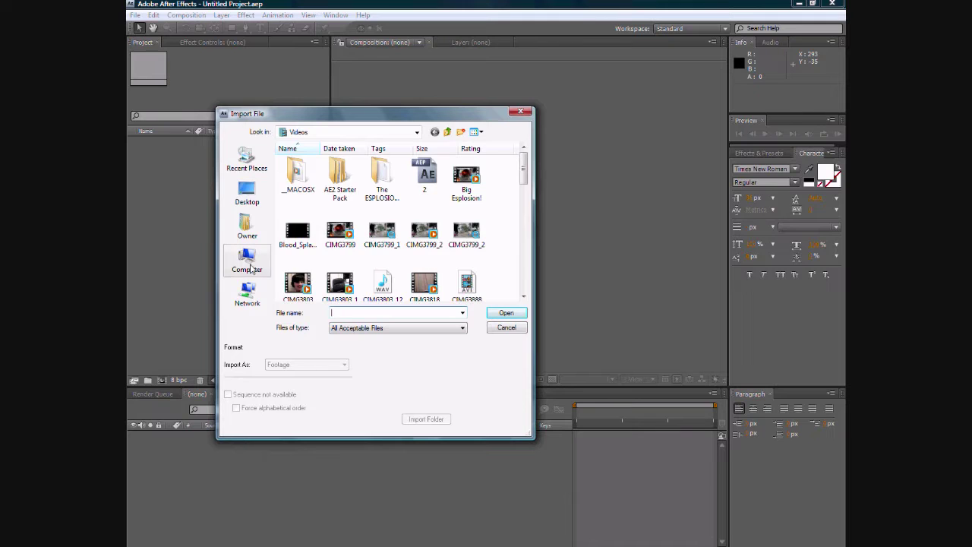
{"action": "left_click", "coordinate": [249, 263]}
{"action": "scroll", "coordinate": [395, 255], "scroll_direction": "down", "scroll_amount": 2}
{"action": "double_click", "coordinate": [342, 256]}
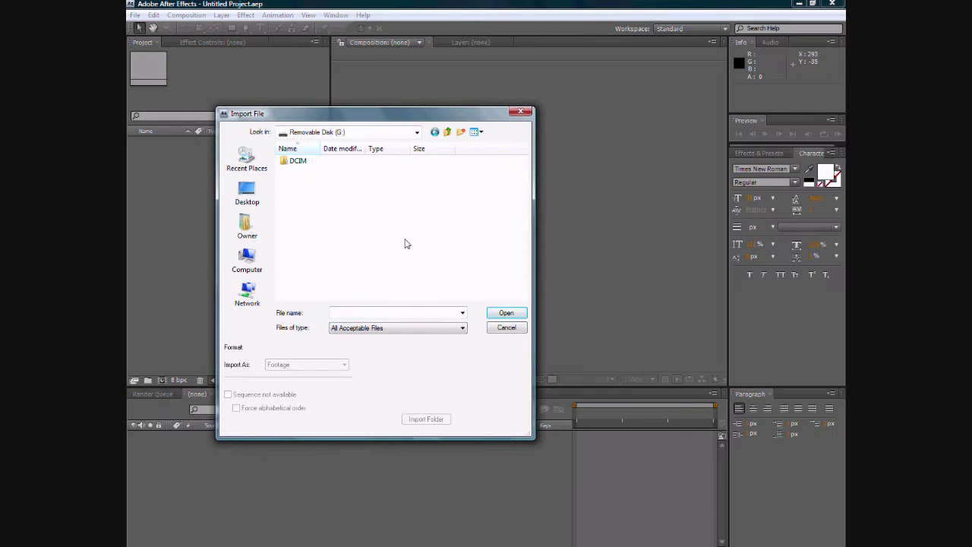
{"action": "double_click", "coordinate": [297, 161]}
{"action": "double_click", "coordinate": [297, 161]}
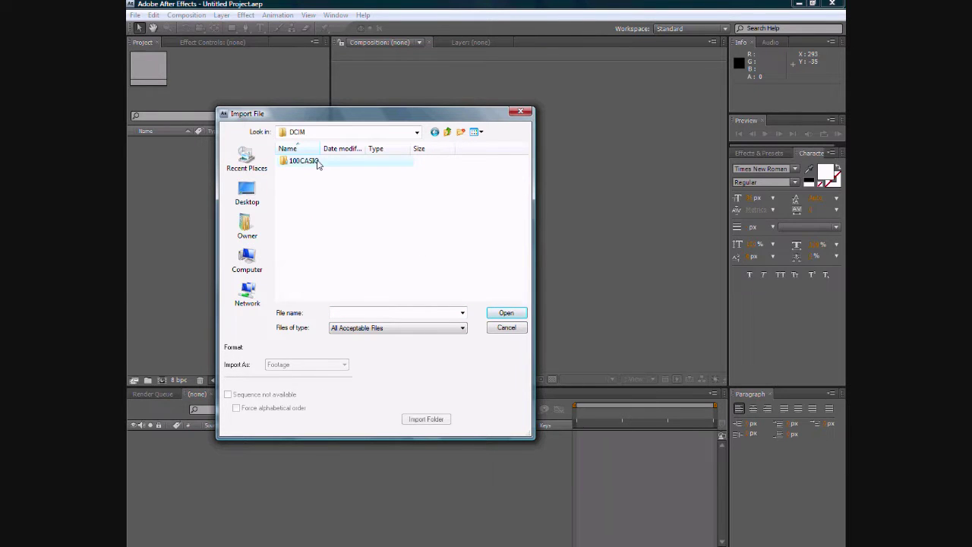
{"action": "left_click", "coordinate": [312, 282]}
{"action": "left_click", "coordinate": [506, 312]}
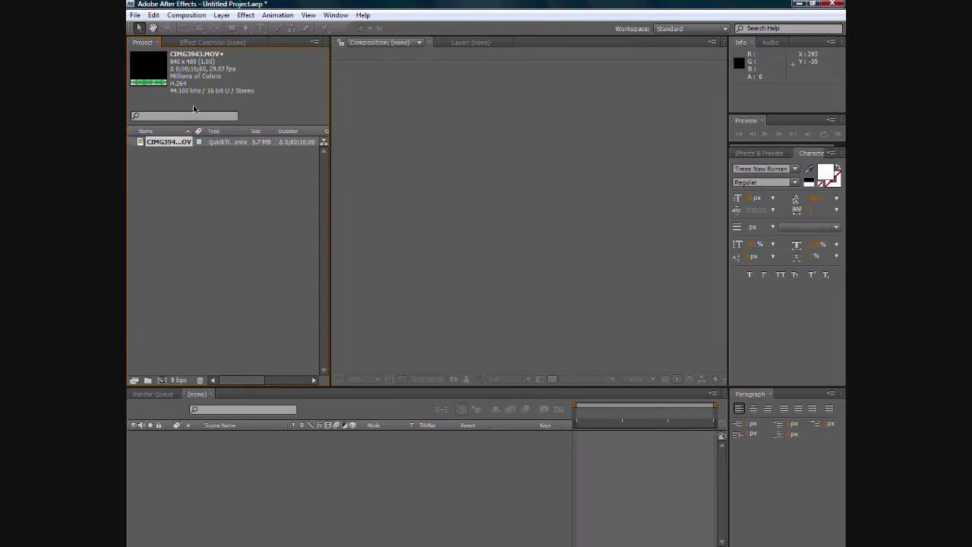
Create the CIMG3943 composition from the clip, show Effects & Presets, and scrub to a frame with the boy standing.
{"action": "left_click_drag", "start_coordinate": [479, 185], "coordinate": [481, 185]}
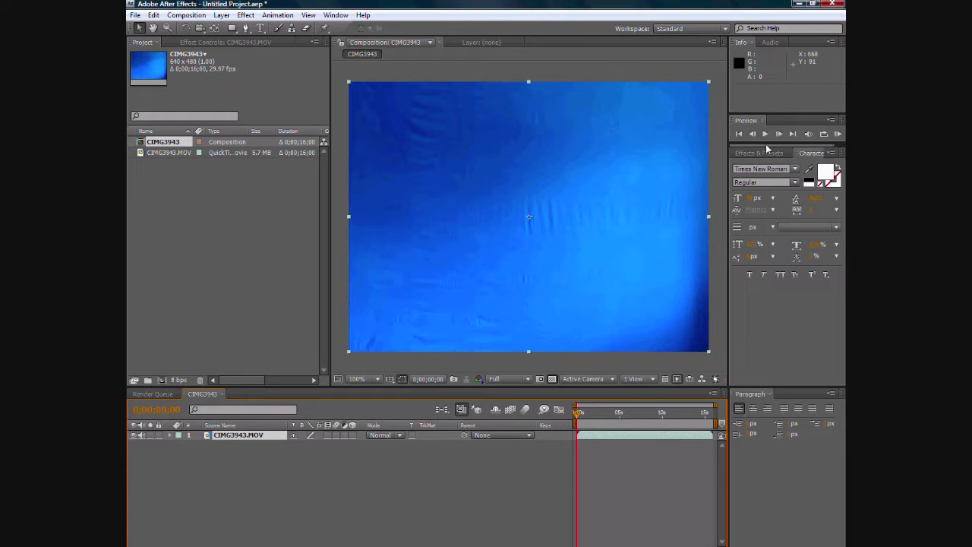
{"action": "left_click", "coordinate": [772, 154]}
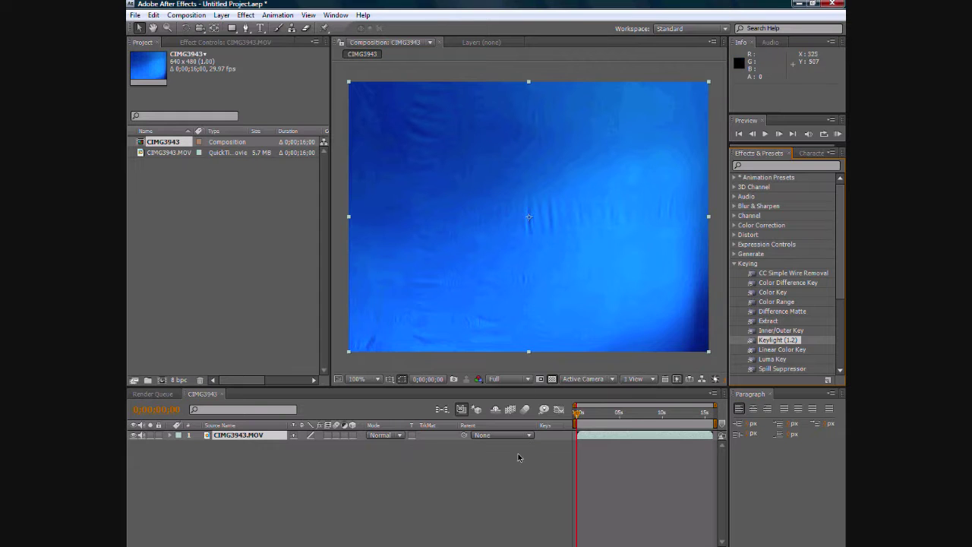
{"action": "left_click_drag", "start_coordinate": [577, 414], "coordinate": [657, 414]}
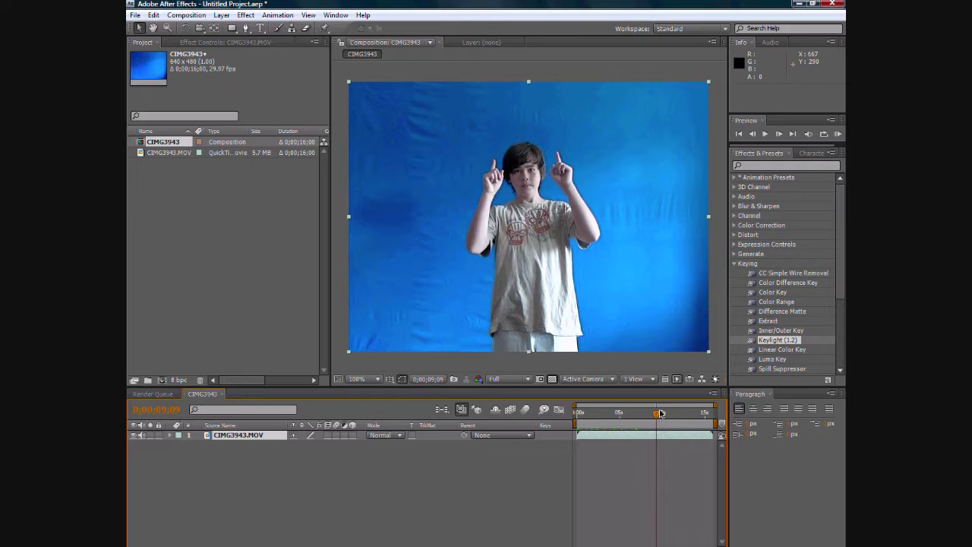
{"action": "left_click_drag", "start_coordinate": [657, 416], "coordinate": [660, 416]}
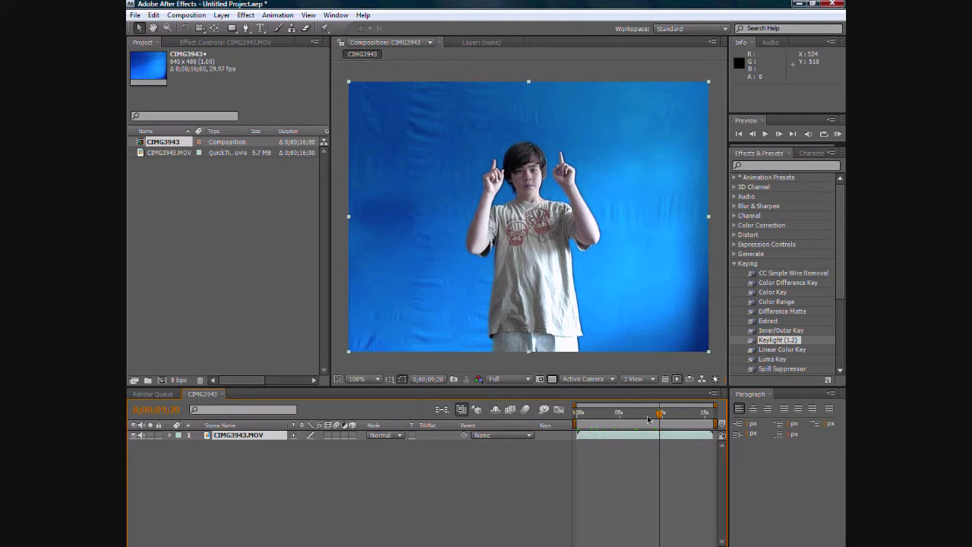
{"action": "left_click_drag", "start_coordinate": [662, 416], "coordinate": [593, 423]}
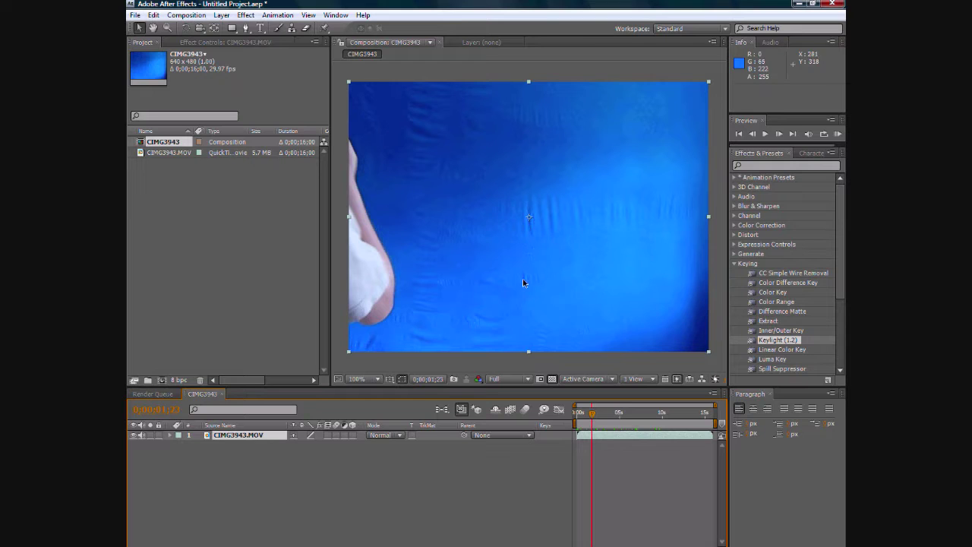
{"action": "left_click_drag", "start_coordinate": [592, 416], "coordinate": [617, 416]}
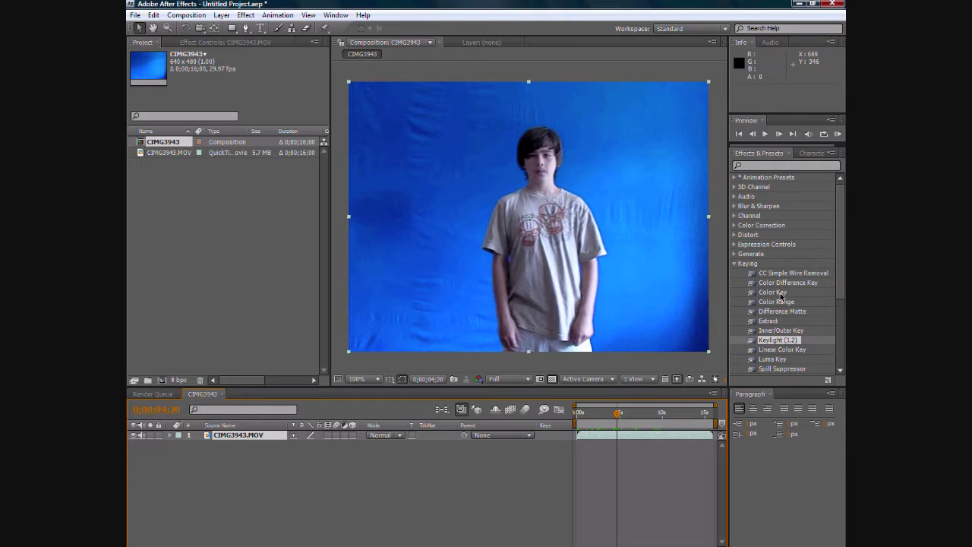
{"action": "left_click", "coordinate": [734, 264]}
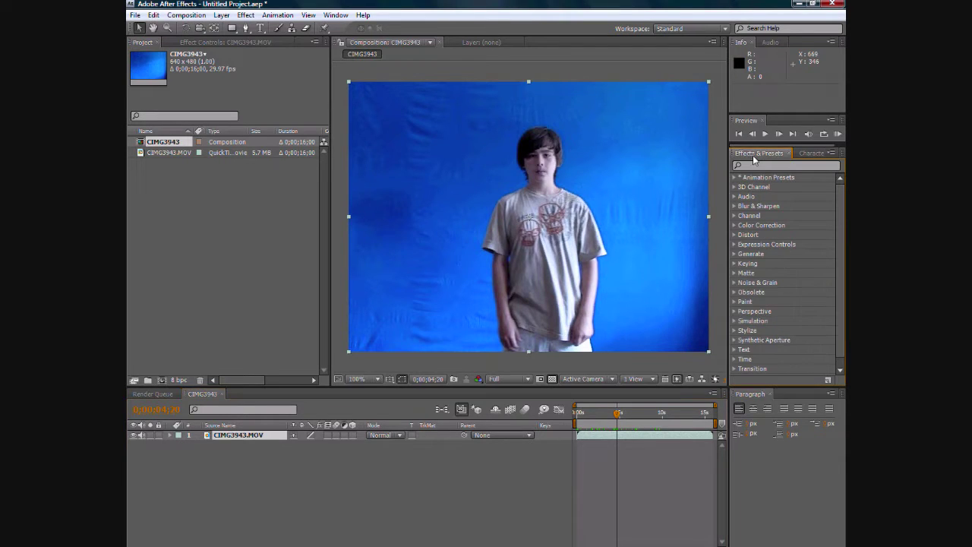
Apply Keying > Color Range to the clip and turn on the transparency grid.
{"action": "left_click", "coordinate": [734, 263]}
{"action": "left_click_drag", "start_coordinate": [778, 303], "coordinate": [527, 255]}
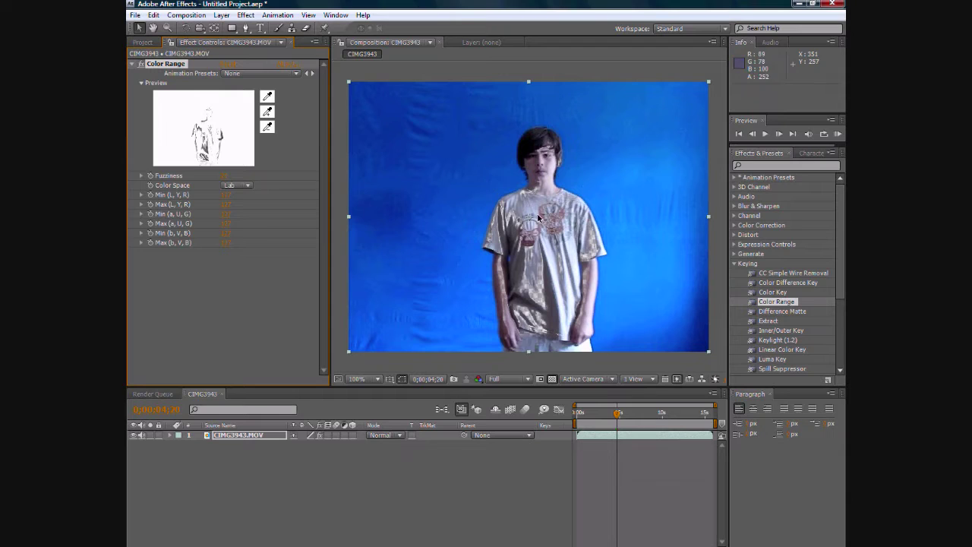
{"action": "left_click", "coordinate": [552, 378]}
Sample the blue backdrop with the Color Range eyedroppers until it is fully transparent.
{"action": "left_click", "coordinate": [267, 96]}
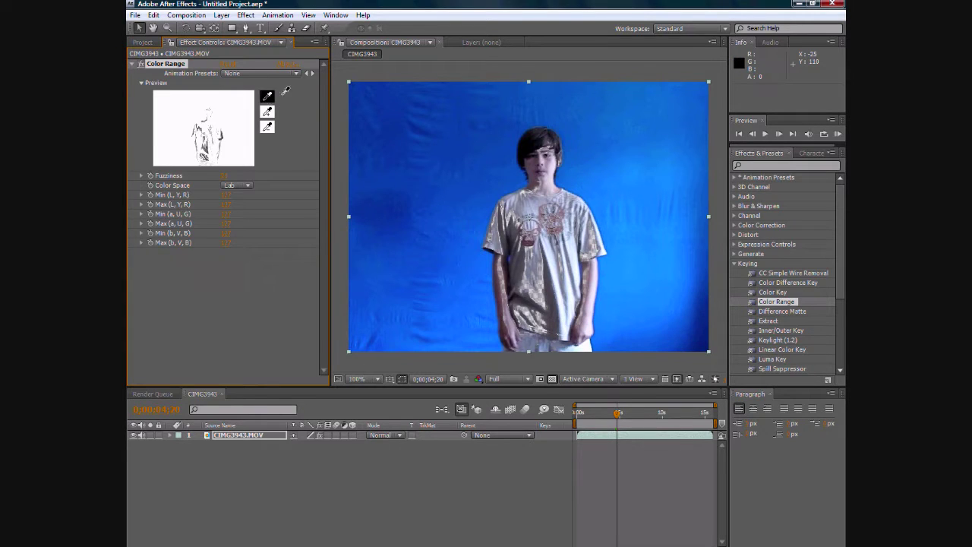
{"action": "left_click", "coordinate": [485, 158]}
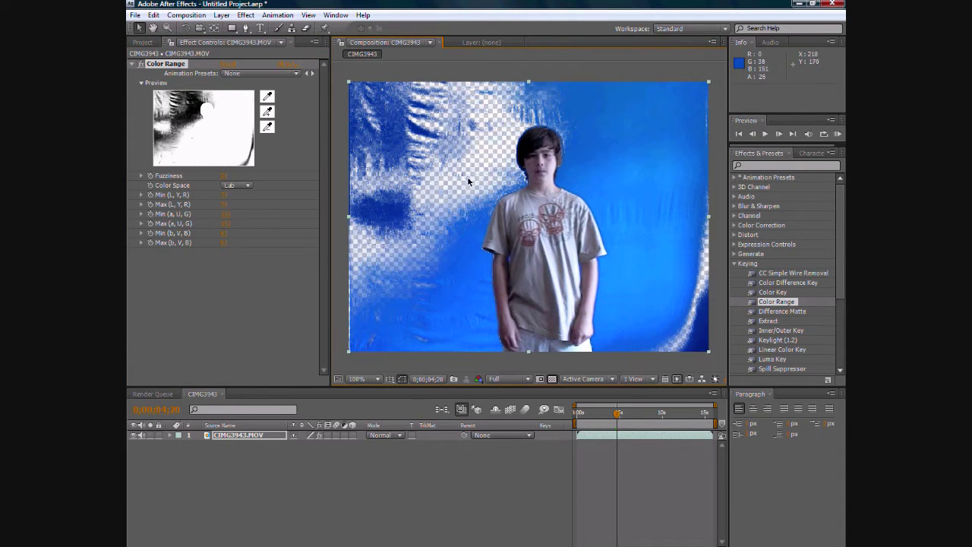
{"action": "left_click", "coordinate": [267, 112]}
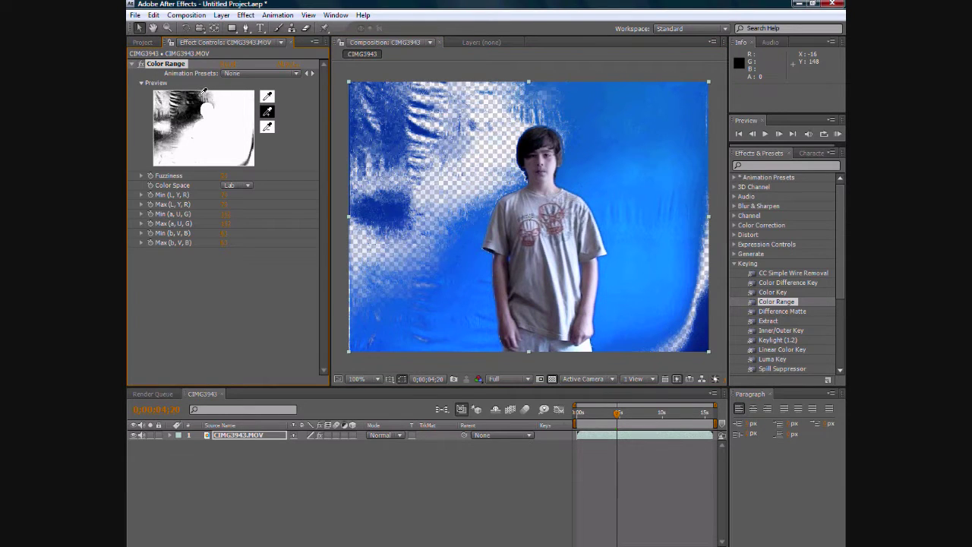
{"action": "mouse_move", "coordinate": [201, 92]}
{"action": "left_mouse_down"}
{"action": "mouse_move", "coordinate": [224, 114]}
{"action": "mouse_move", "coordinate": [236, 103]}
{"action": "mouse_move", "coordinate": [253, 156]}
{"action": "left_mouse_up"}
{"action": "mouse_move", "coordinate": [227, 93]}
{"action": "left_mouse_down"}
{"action": "mouse_move", "coordinate": [191, 91]}
{"action": "mouse_move", "coordinate": [182, 148]}
{"action": "mouse_move", "coordinate": [191, 157]}
{"action": "left_mouse_up"}
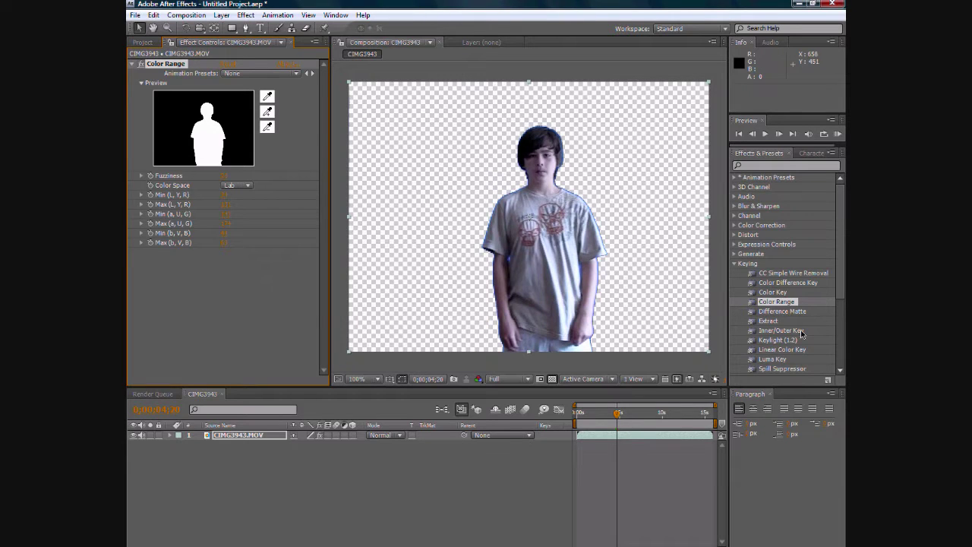
Apply Matte > Simple Choker and set Choke Matte to a negative value.
{"action": "left_click", "coordinate": [734, 264]}
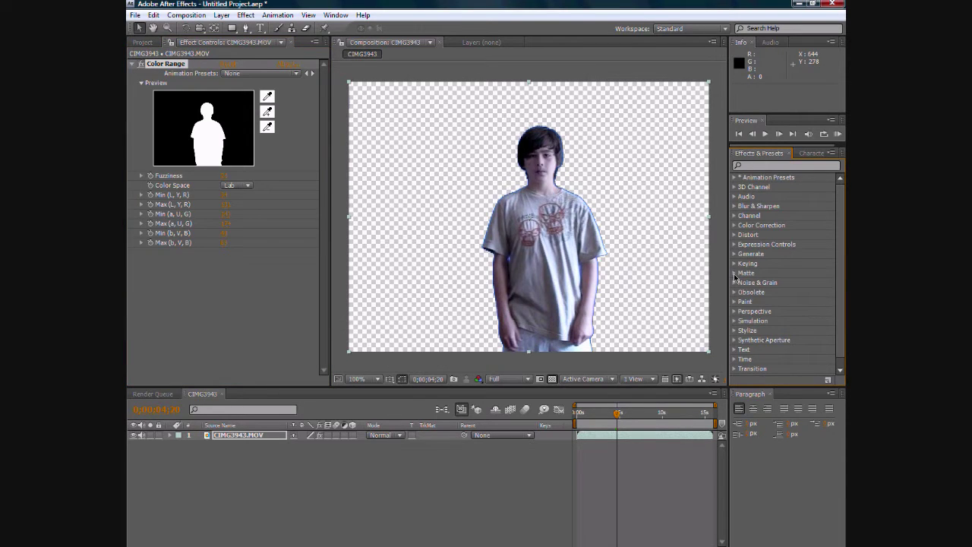
{"action": "left_click", "coordinate": [734, 273]}
{"action": "left_click_drag", "start_coordinate": [778, 292], "coordinate": [529, 267]}
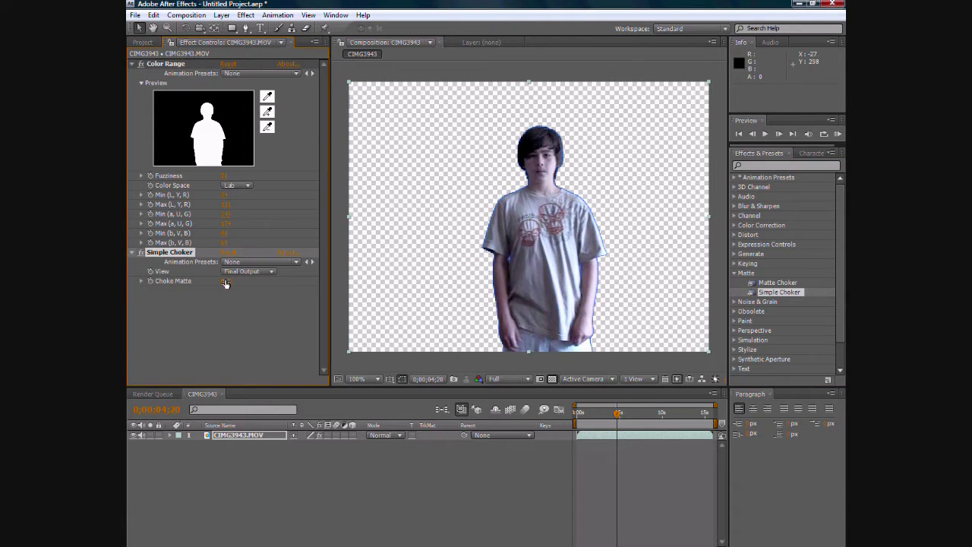
{"action": "mouse_move", "coordinate": [229, 285]}
{"action": "left_mouse_down"}
{"action": "mouse_move", "coordinate": [167, 284]}
{"action": "mouse_move", "coordinate": [228, 284]}
{"action": "left_mouse_up"}
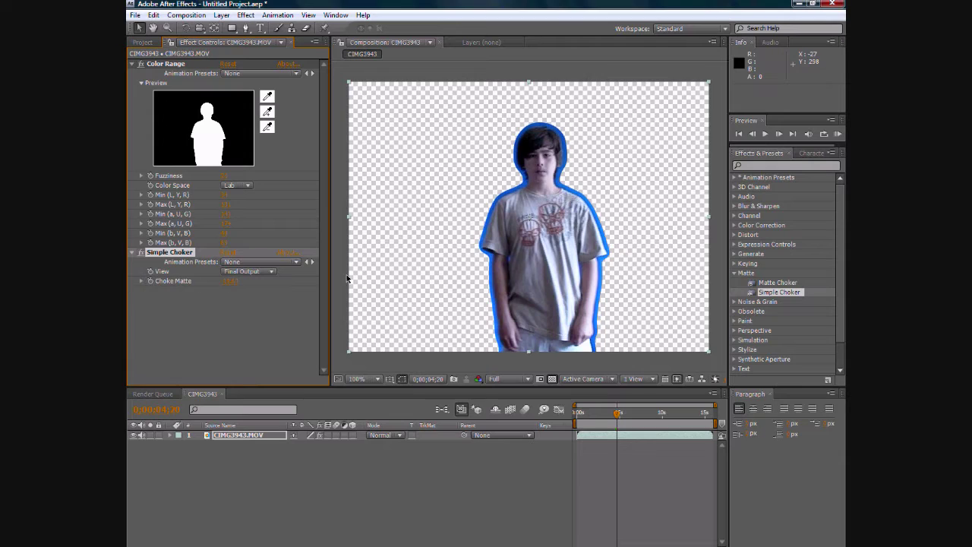
{"action": "left_click", "coordinate": [734, 274]}
Apply Keylight (1.2) and sample the blue backdrop as its Screen Colour.
{"action": "left_click", "coordinate": [734, 264]}
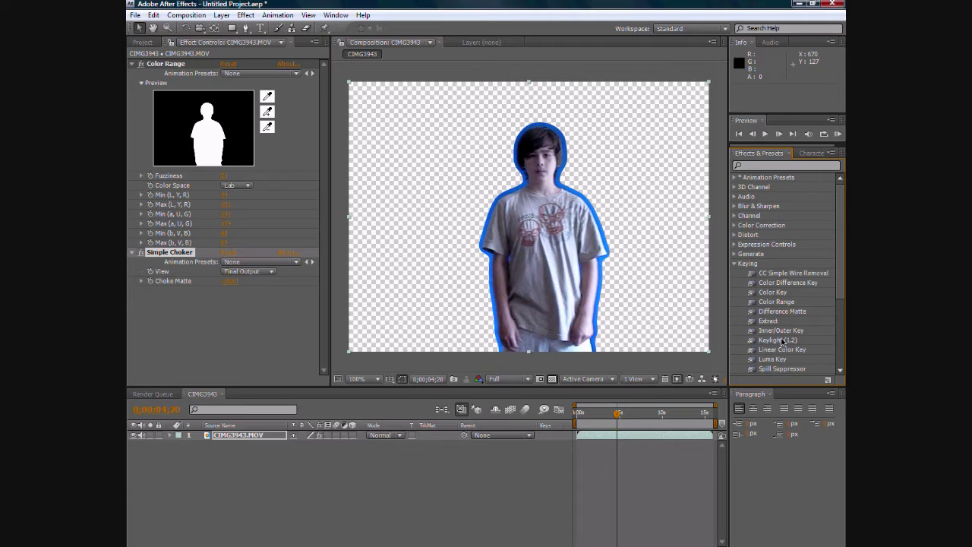
{"action": "left_click_drag", "start_coordinate": [785, 342], "coordinate": [349, 205]}
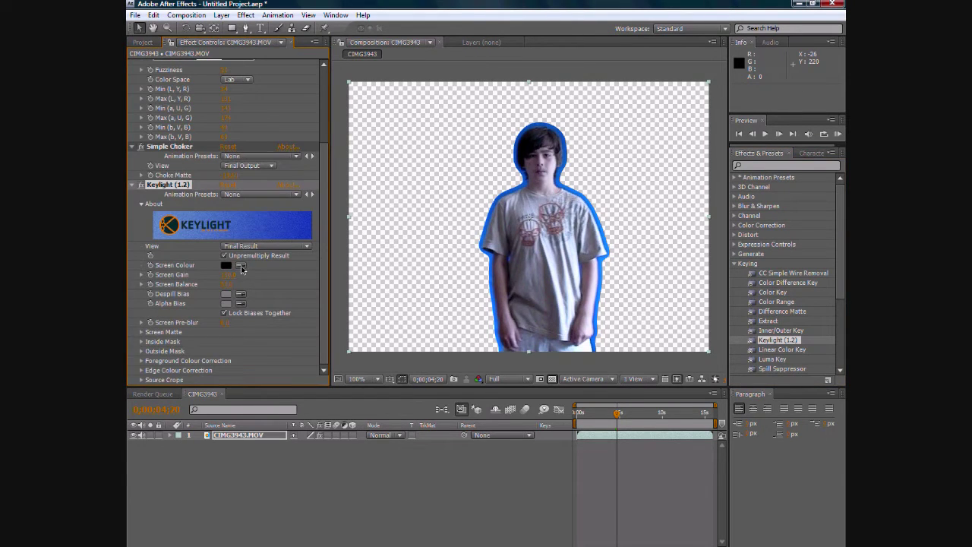
{"action": "left_click", "coordinate": [241, 266]}
{"action": "left_click", "coordinate": [523, 181]}
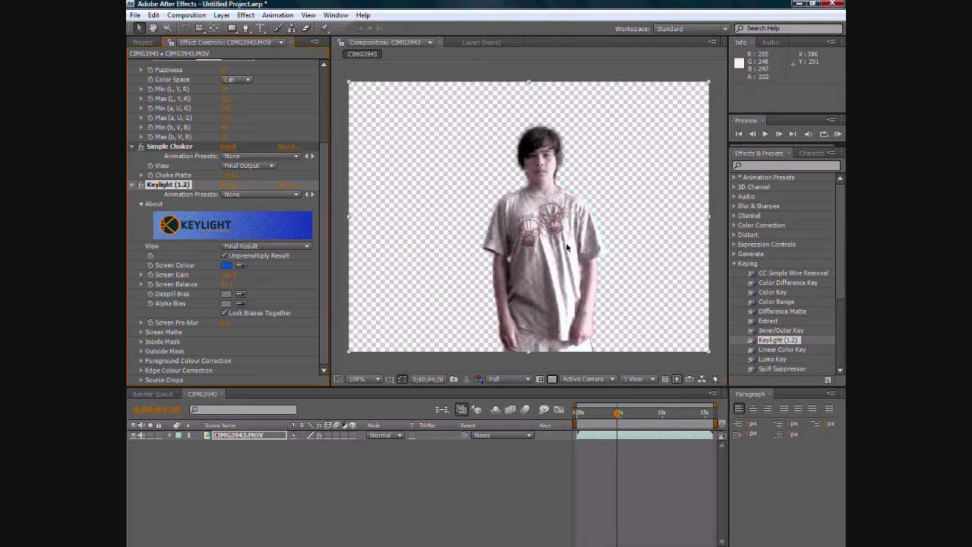
{"action": "scroll", "coordinate": [609, 210], "scroll_direction": "up", "scroll_amount": 3}
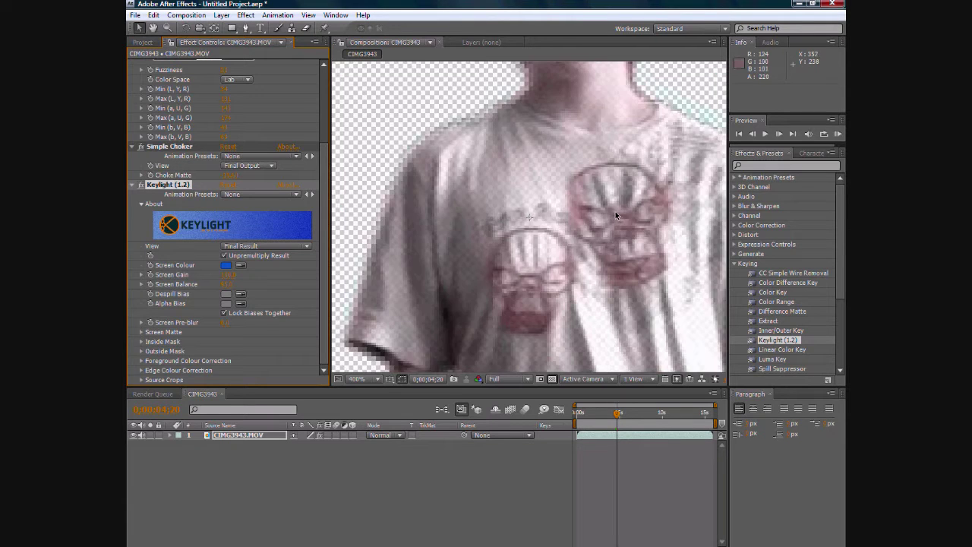
{"action": "scroll", "coordinate": [615, 211], "scroll_direction": "down", "scroll_amount": 1}
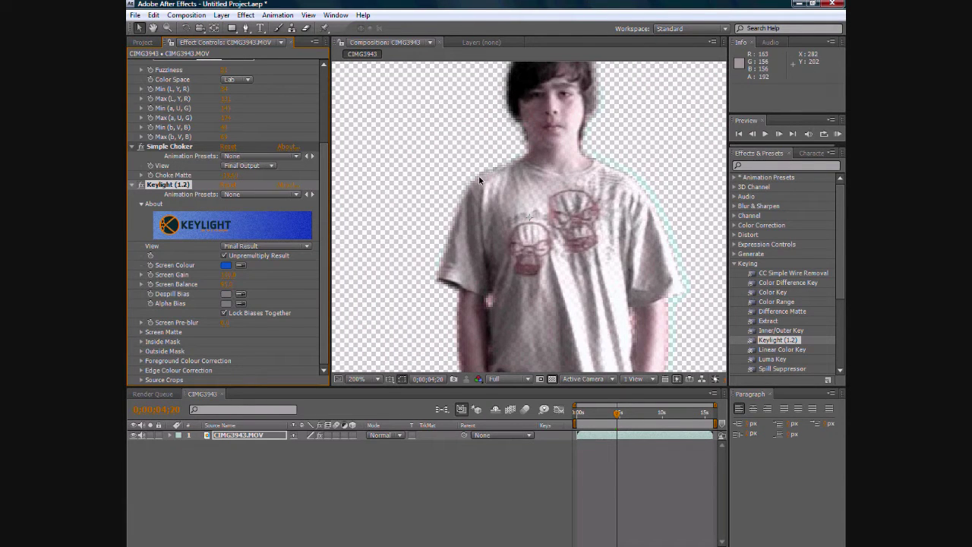
{"action": "scroll", "coordinate": [478, 174], "scroll_direction": "down", "scroll_amount": 1}
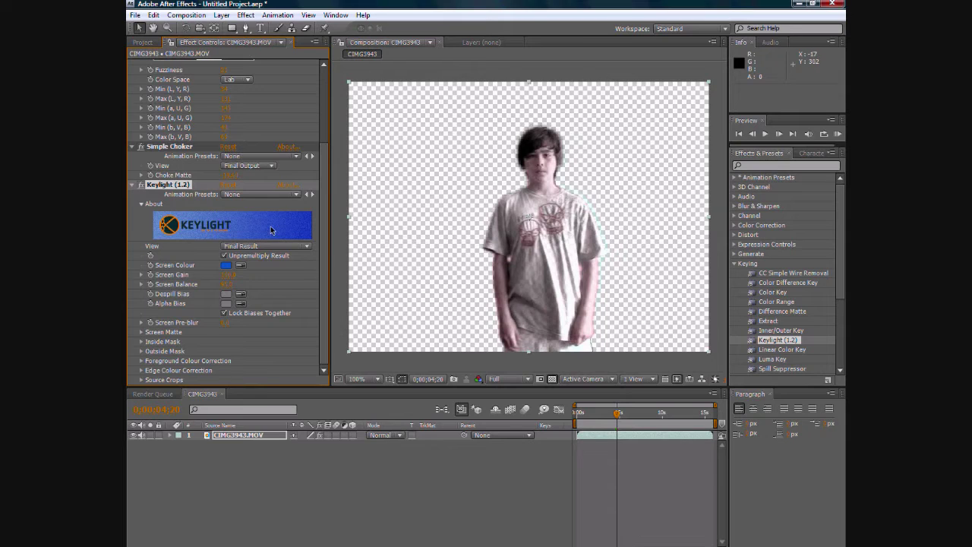
Switch Keylight's View to Screen Matte.
{"action": "left_click", "coordinate": [304, 246]}
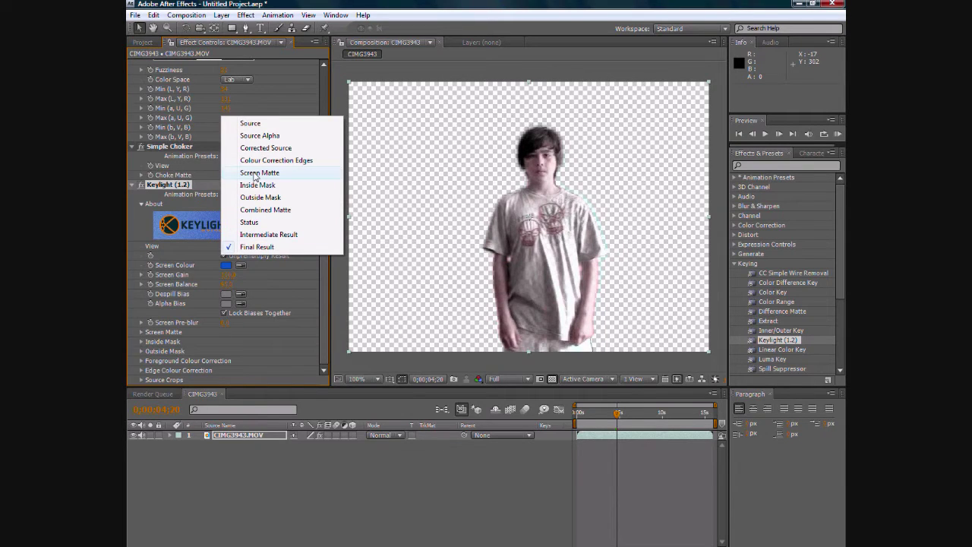
{"action": "left_click", "coordinate": [277, 261]}
{"action": "left_click", "coordinate": [287, 246]}
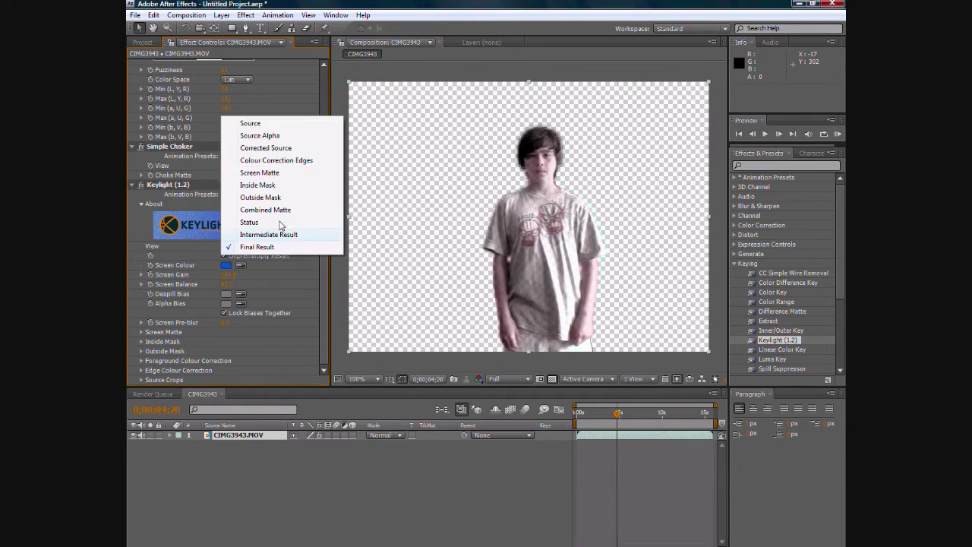
{"action": "left_click", "coordinate": [265, 172]}
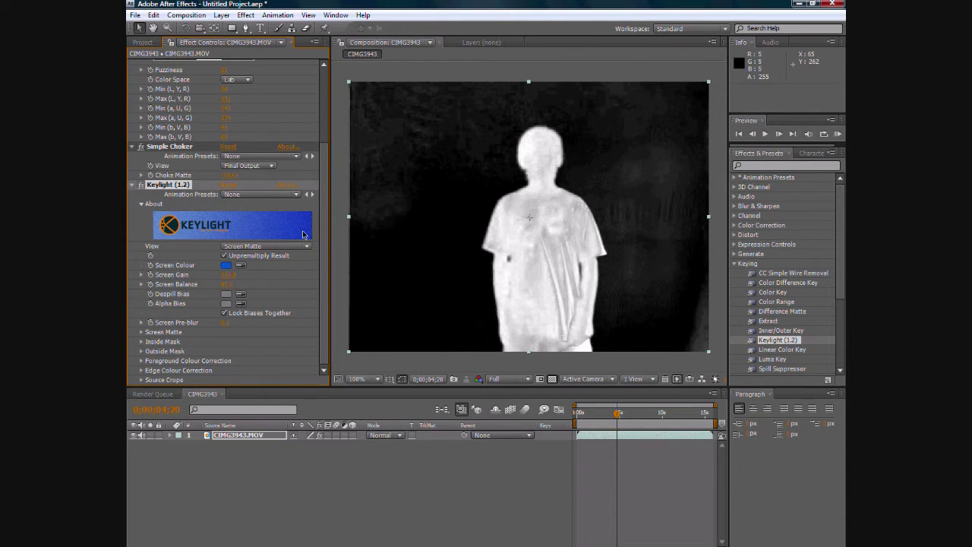
Raise Screen Matte Clip Black and lower Clip White for a solid black-and-white matte.
{"action": "left_click", "coordinate": [141, 334]}
{"action": "scroll", "coordinate": [177, 334], "scroll_direction": "down", "scroll_amount": 2}
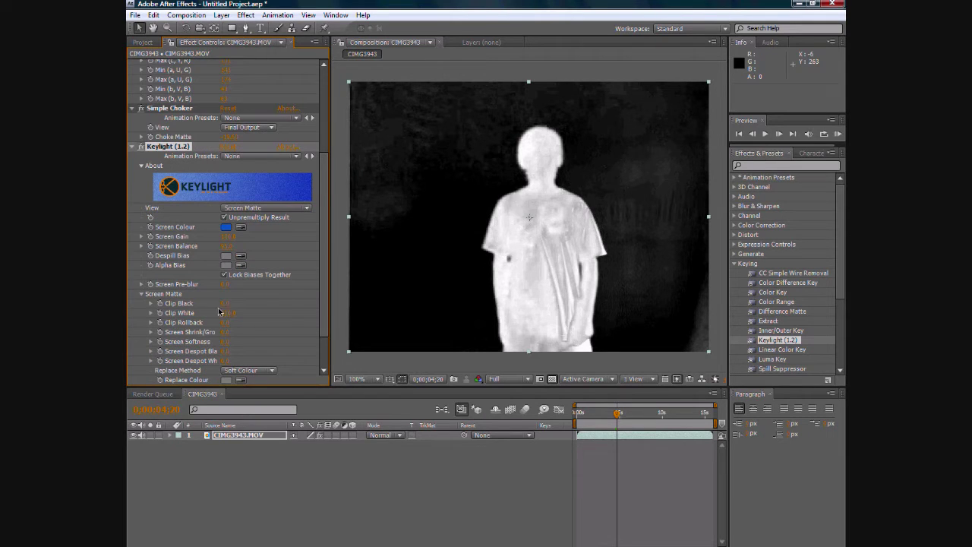
{"action": "left_click_drag", "start_coordinate": [226, 307], "coordinate": [206, 317]}
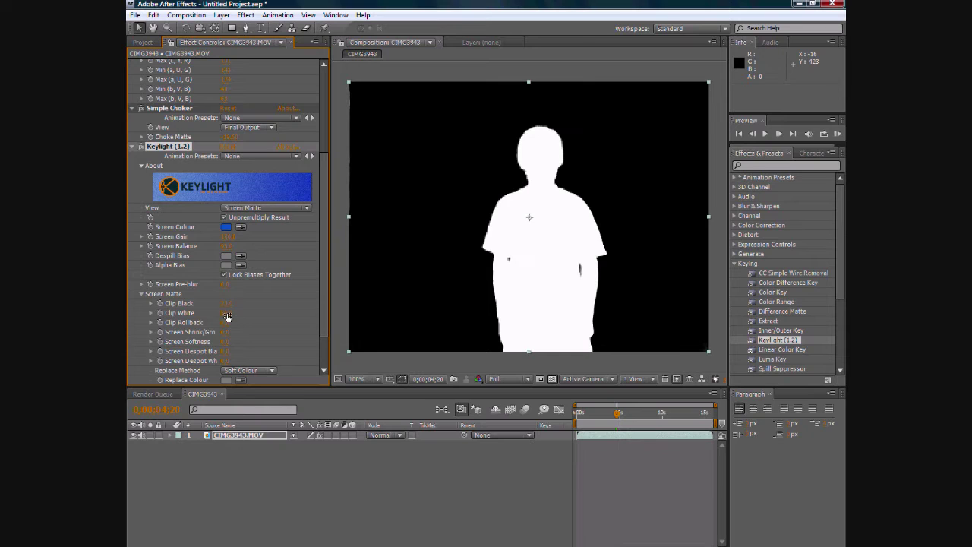
{"action": "left_click_drag", "start_coordinate": [225, 317], "coordinate": [223, 316]}
{"action": "left_click", "coordinate": [304, 208]}
Move to a slightly later frame and view Keylight's Screen Matte there.
{"action": "left_click", "coordinate": [258, 285]}
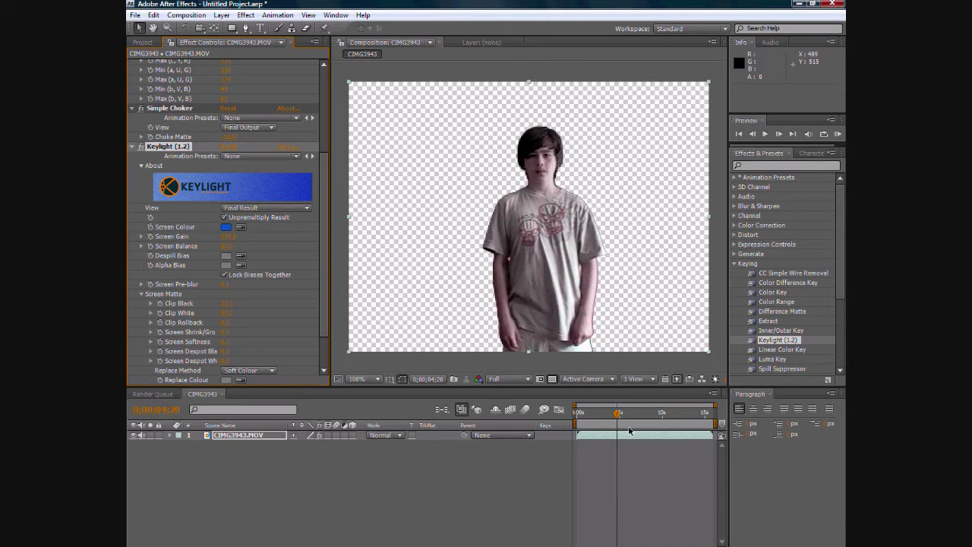
{"action": "left_click_drag", "start_coordinate": [619, 415], "coordinate": [636, 418]}
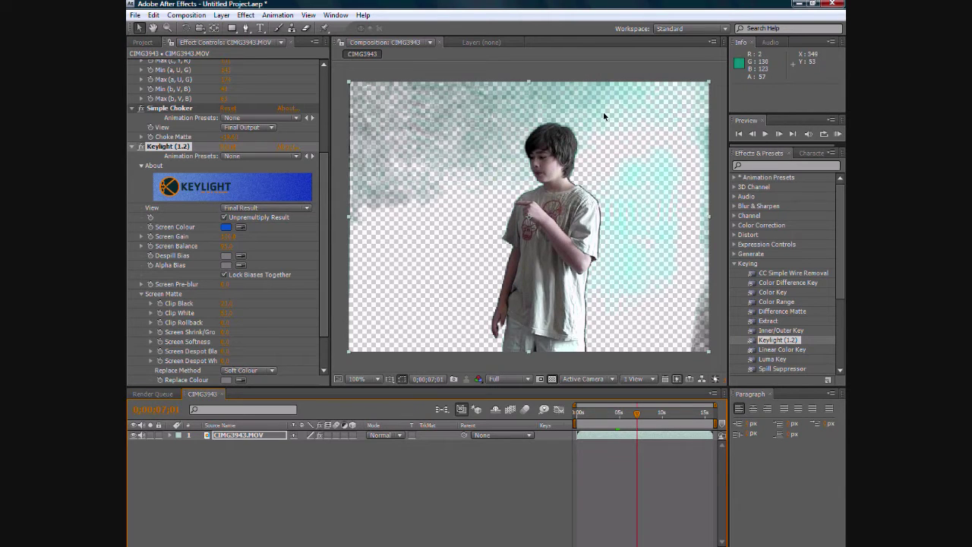
{"action": "left_click", "coordinate": [289, 208]}
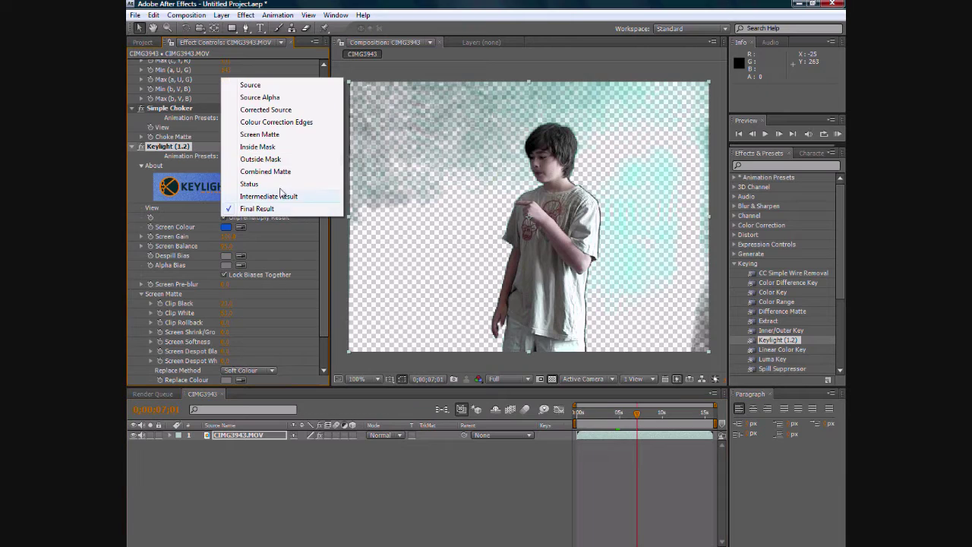
{"action": "left_click", "coordinate": [260, 134]}
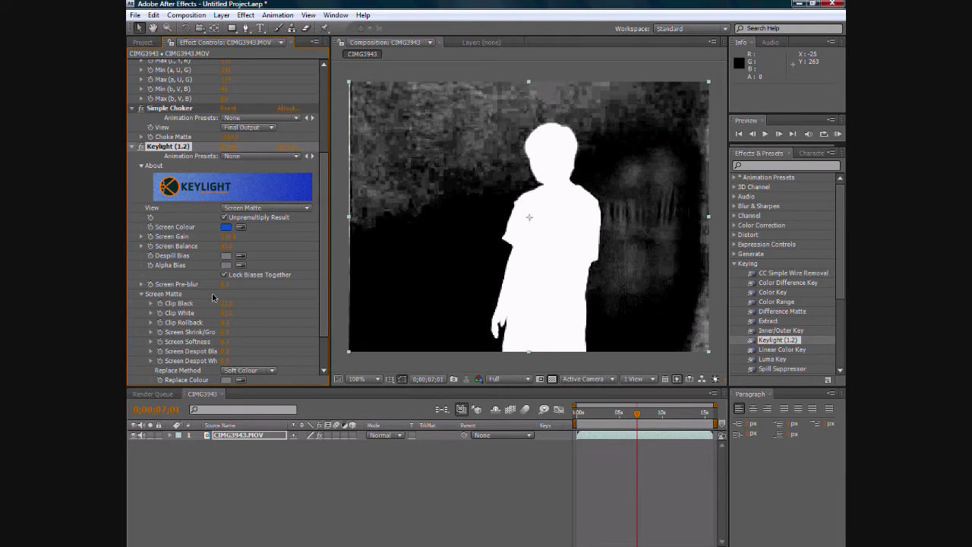
Raise Clip Black further to clear the grey background, then return to Final Result.
{"action": "left_click_drag", "start_coordinate": [229, 305], "coordinate": [233, 306]}
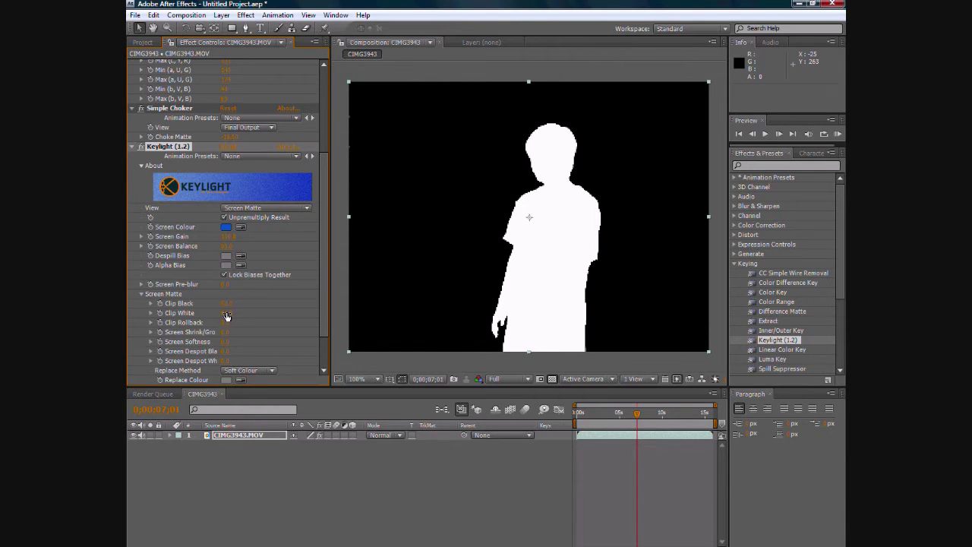
{"action": "left_click_drag", "start_coordinate": [638, 416], "coordinate": [617, 415]}
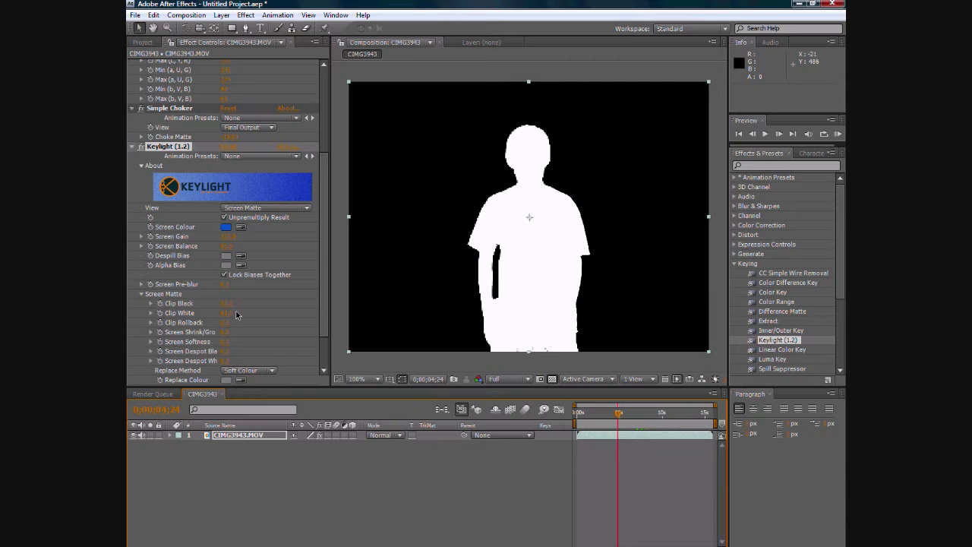
{"action": "left_click", "coordinate": [287, 207]}
{"action": "left_click", "coordinate": [281, 281]}
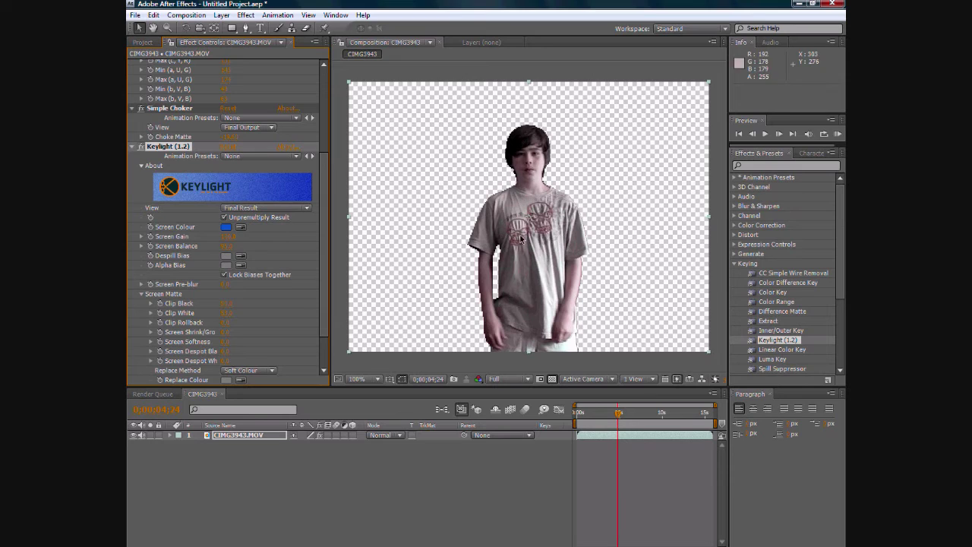
Move to about 8 seconds and zoom the viewer to 200% and back to 100%.
{"action": "left_click_drag", "start_coordinate": [621, 415], "coordinate": [647, 414]}
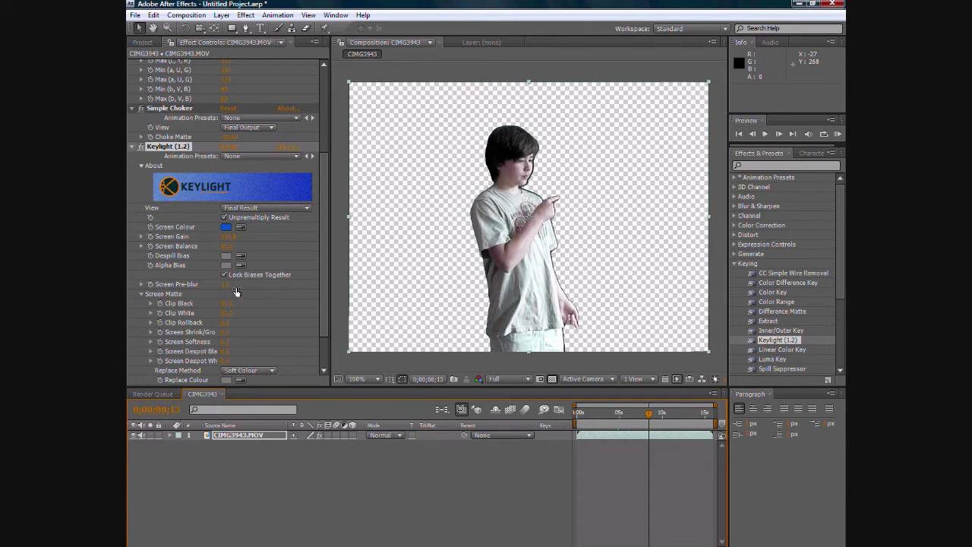
{"action": "key", "text": "period"}
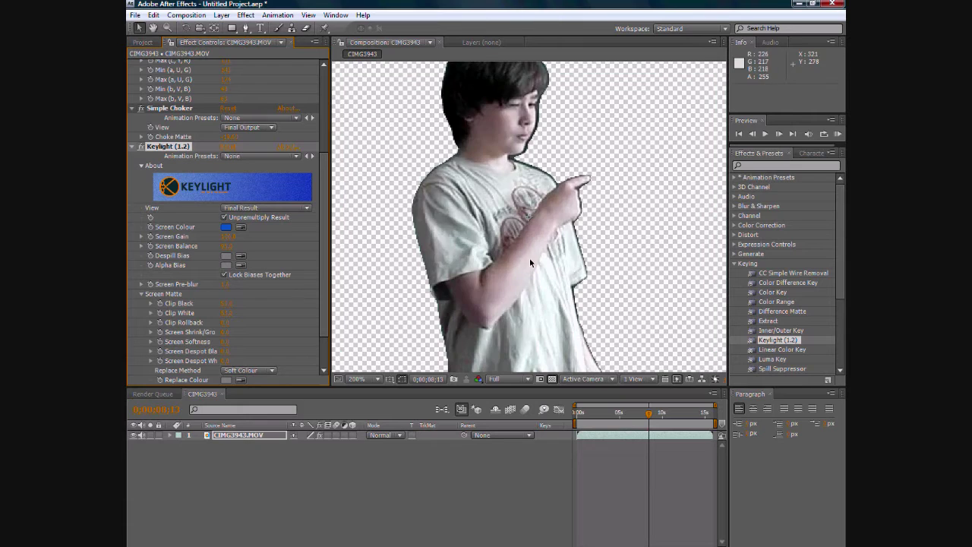
{"action": "key", "text": "comma"}
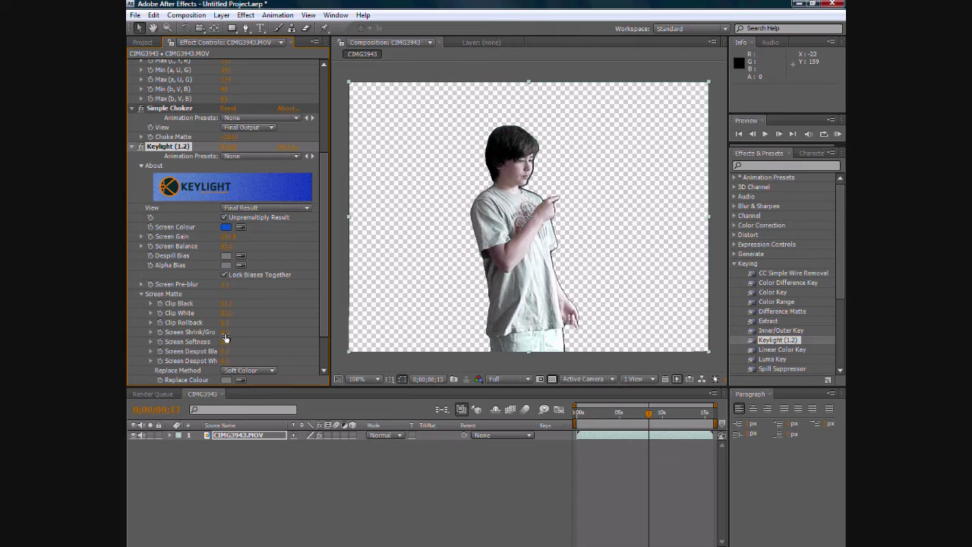
Set Screen Shrink/Grow to a small negative value to reduce the dark outline.
{"action": "left_click_drag", "start_coordinate": [224, 337], "coordinate": [224, 335]}
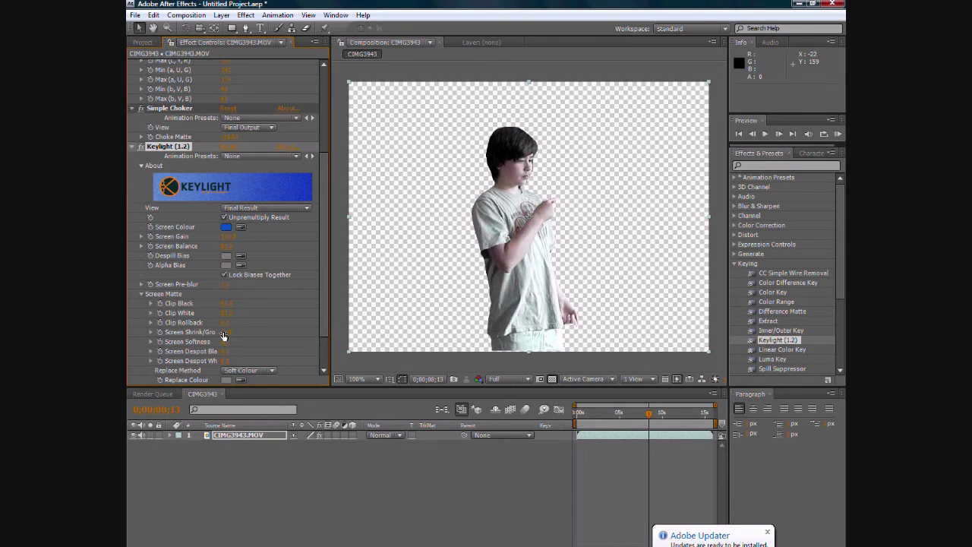
{"action": "left_click_drag", "start_coordinate": [224, 335], "coordinate": [225, 335]}
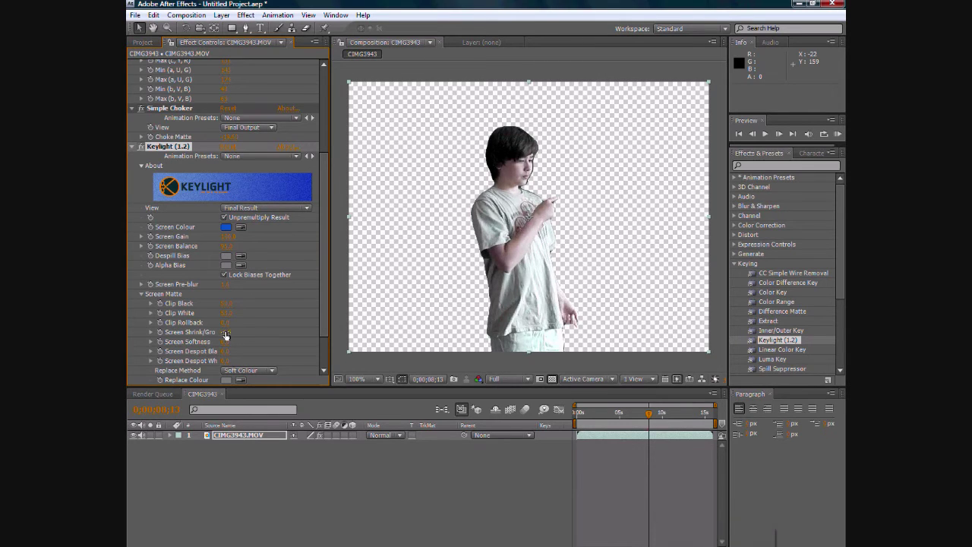
{"action": "left_click_drag", "start_coordinate": [225, 334], "coordinate": [224, 334]}
Check the keyed edges on nearby frames, nudging the footage layer slightly.
{"action": "left_click_drag", "start_coordinate": [535, 316], "coordinate": [535, 318]}
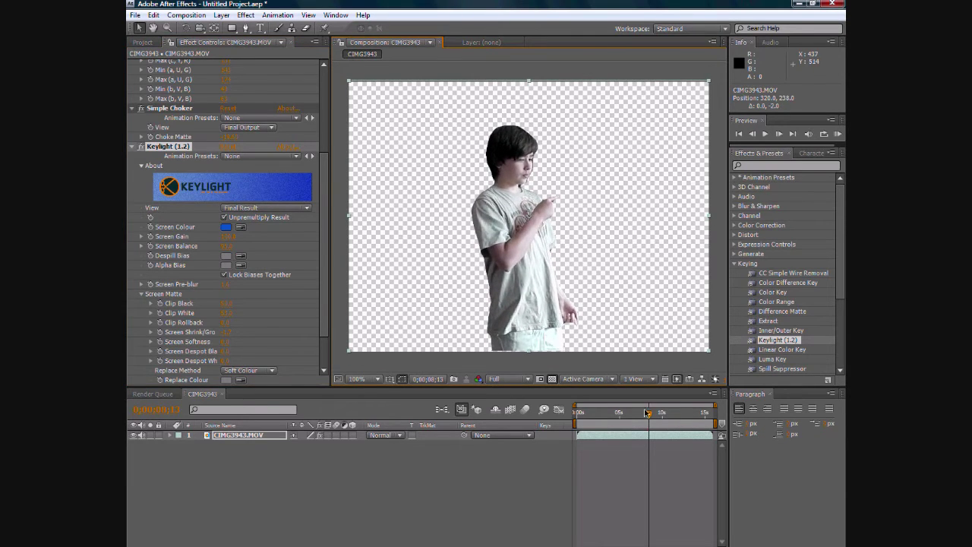
{"action": "left_click_drag", "start_coordinate": [646, 412], "coordinate": [640, 416]}
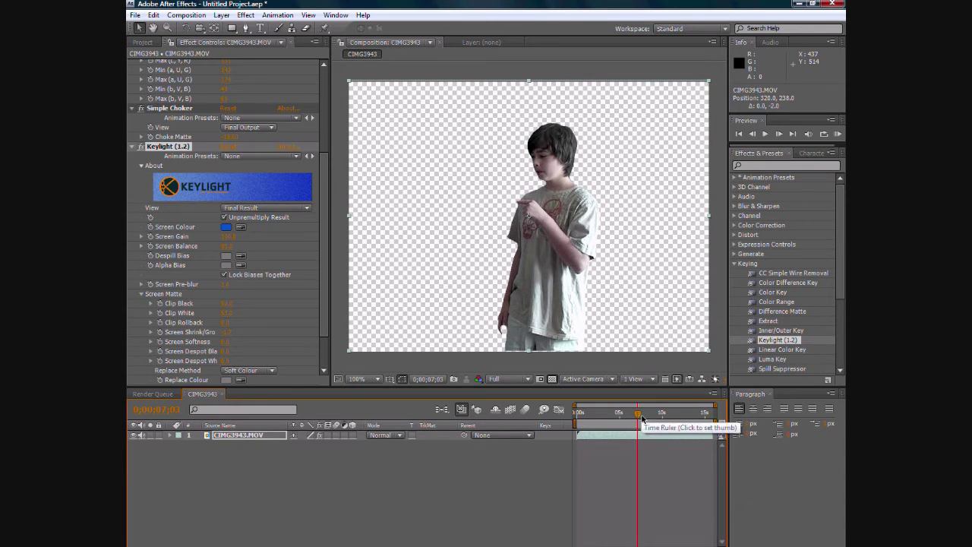
{"action": "left_click_drag", "start_coordinate": [641, 416], "coordinate": [660, 417]}
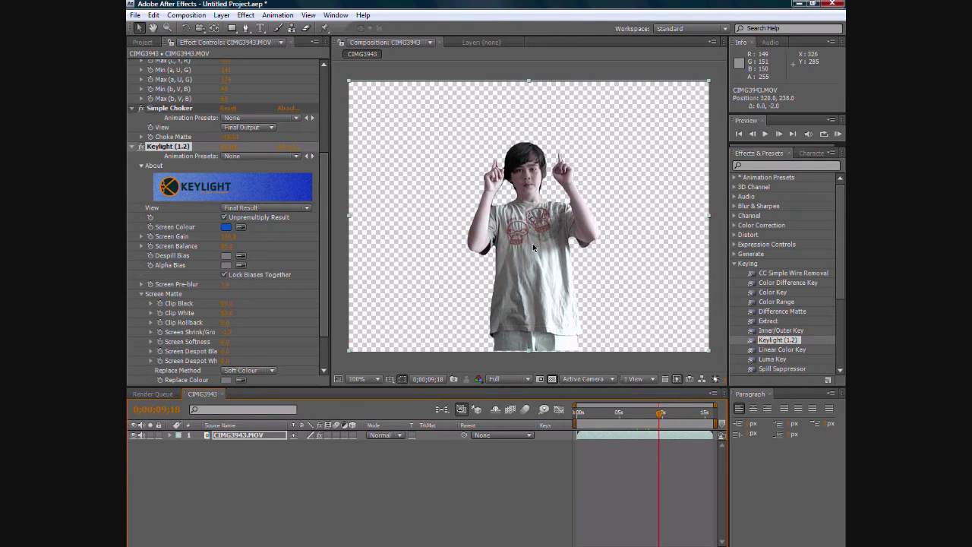
{"action": "left_click_drag", "start_coordinate": [532, 241], "coordinate": [532, 239]}
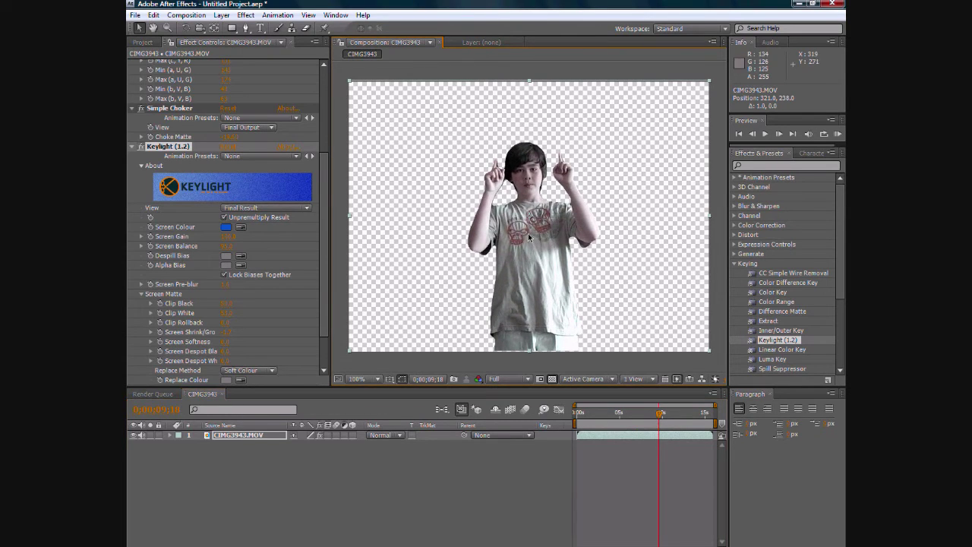
Add the CIMG3943 composition to the Render Queue.
{"action": "left_click", "coordinate": [186, 15]}
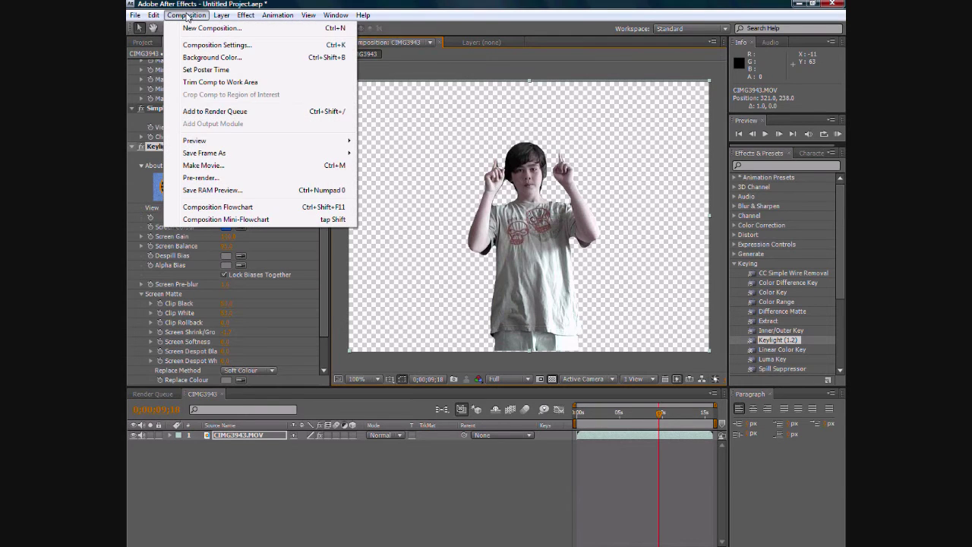
{"action": "left_click", "coordinate": [200, 112]}
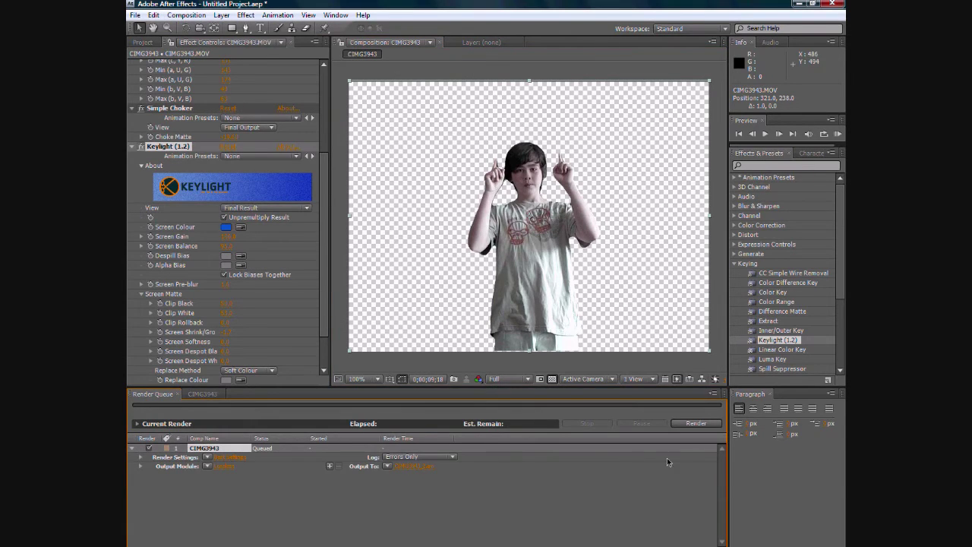
{"action": "left_click", "coordinate": [135, 15]}
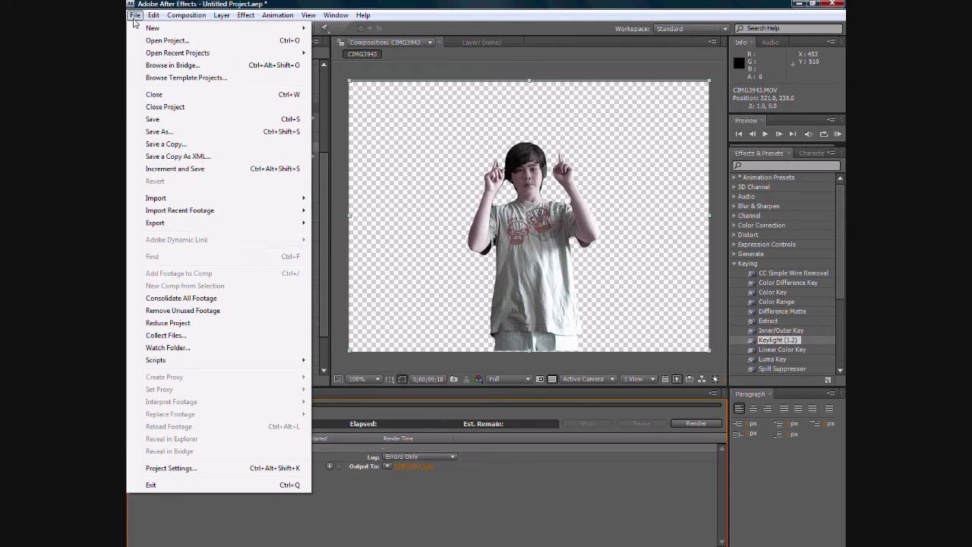
{"action": "mouse_move", "coordinate": [227, 222]}
{"action": "left_click", "coordinate": [496, 461]}
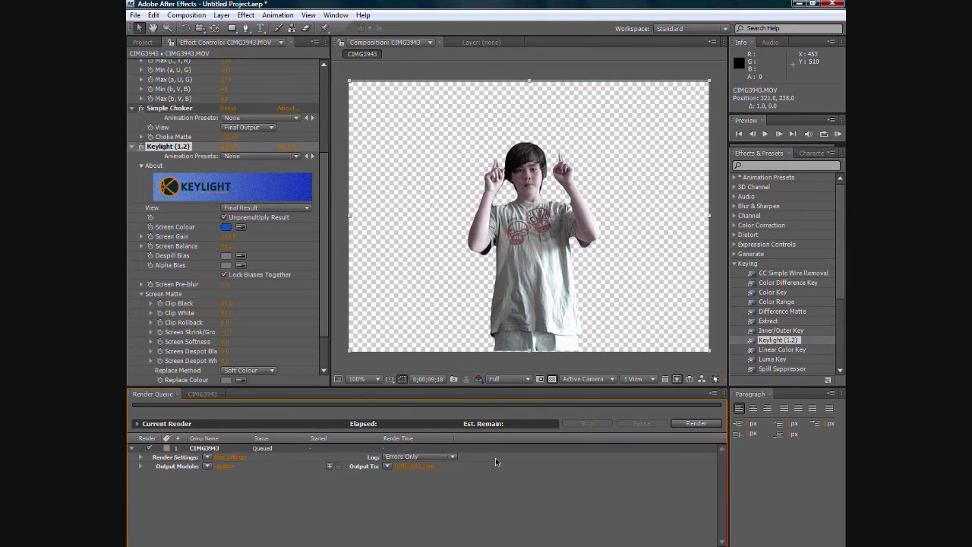
Set the output module's Channels to RGB + Alpha and confirm.
{"action": "left_click", "coordinate": [222, 467]}
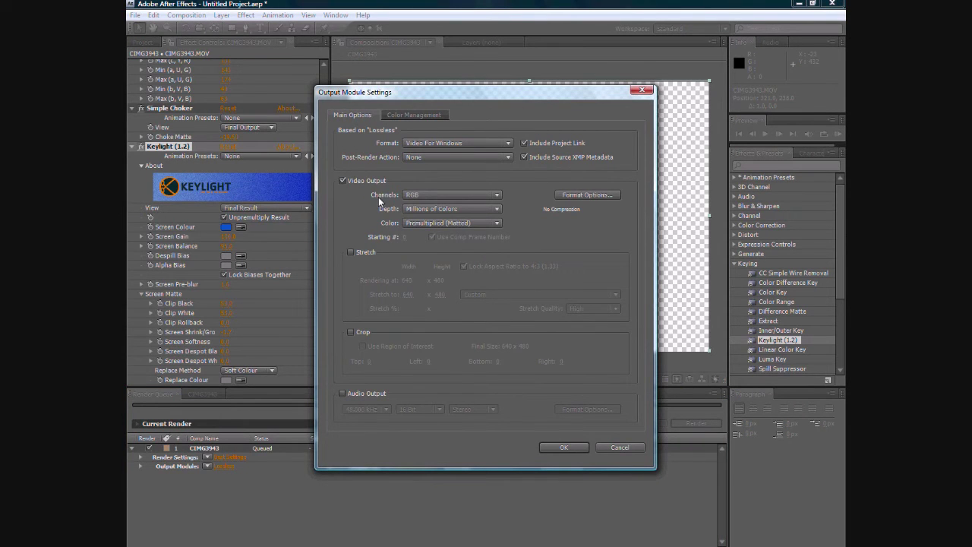
{"action": "left_click", "coordinate": [491, 196]}
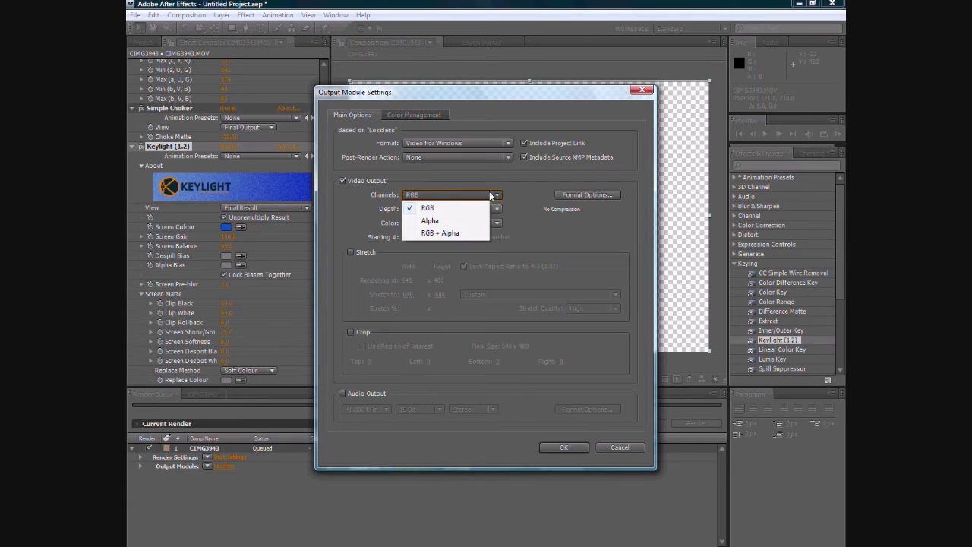
{"action": "left_click", "coordinate": [448, 234]}
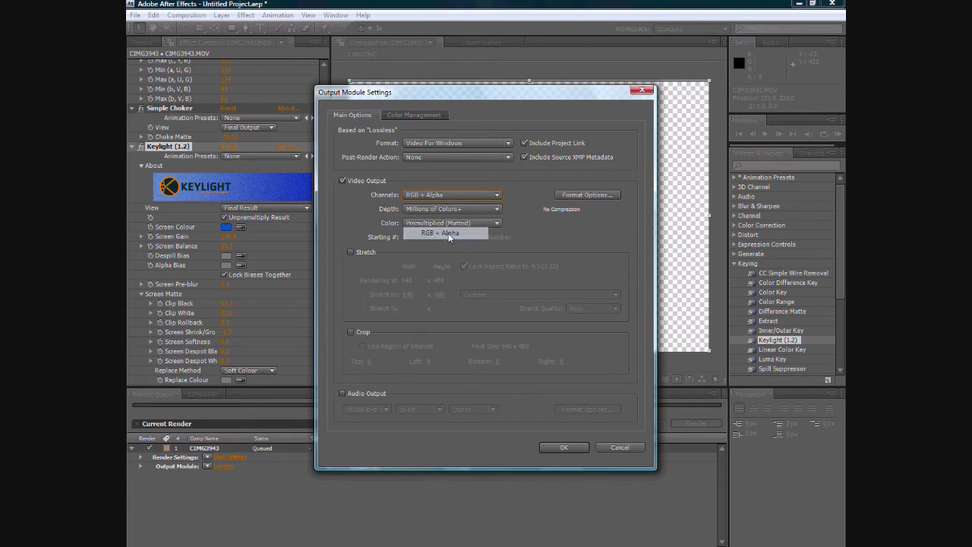
{"action": "left_click", "coordinate": [561, 448]}
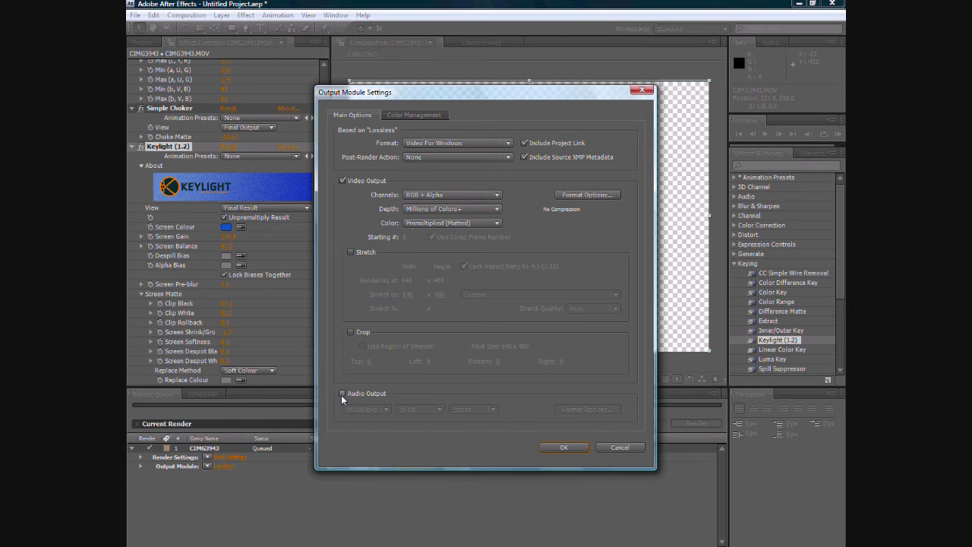
{"action": "left_click", "coordinate": [564, 447]}
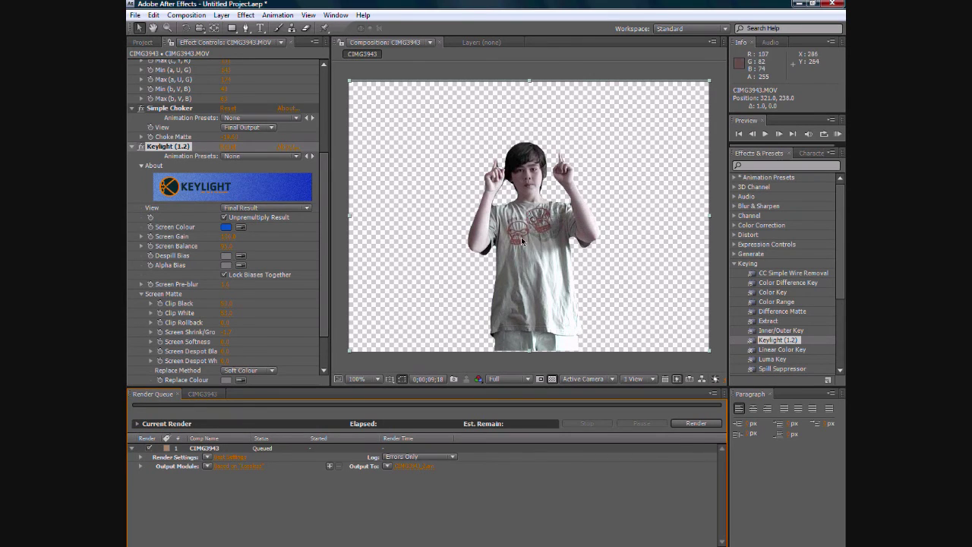
{"action": "mouse_move", "coordinate": [521, 239]}
{"action": "left_mouse_down"}
{"action": "mouse_move", "coordinate": [528, 229]}
{"action": "mouse_move", "coordinate": [538, 237]}
{"action": "mouse_move", "coordinate": [530, 242]}
{"action": "left_mouse_up"}
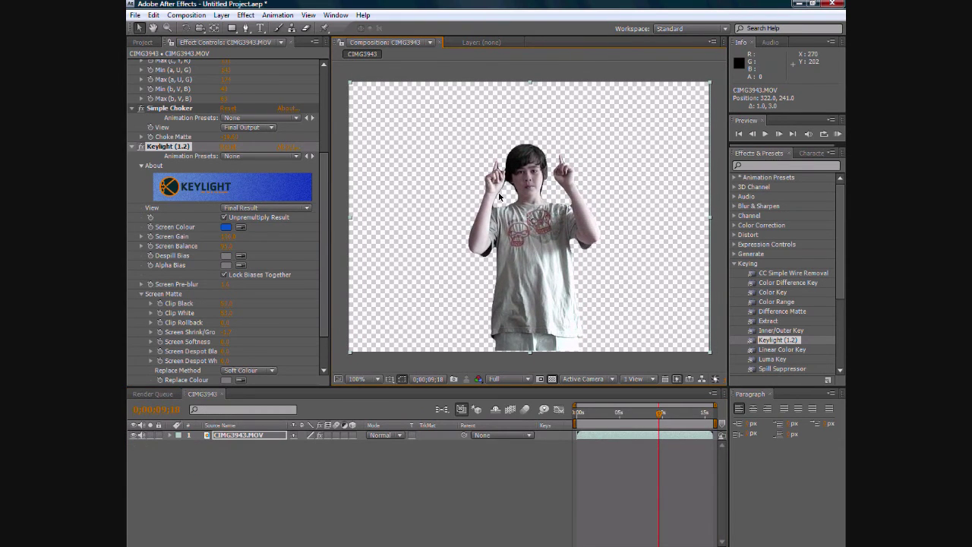